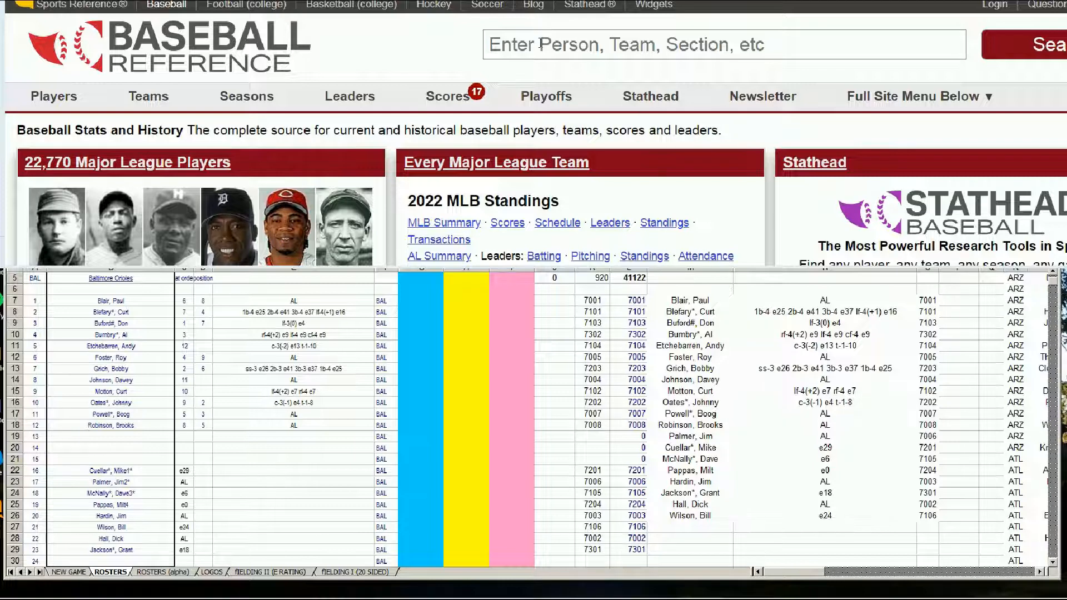
Search Baseball Reference for Paul Blair (1964-1980) and examine his season-by-season batting table.
type("p")
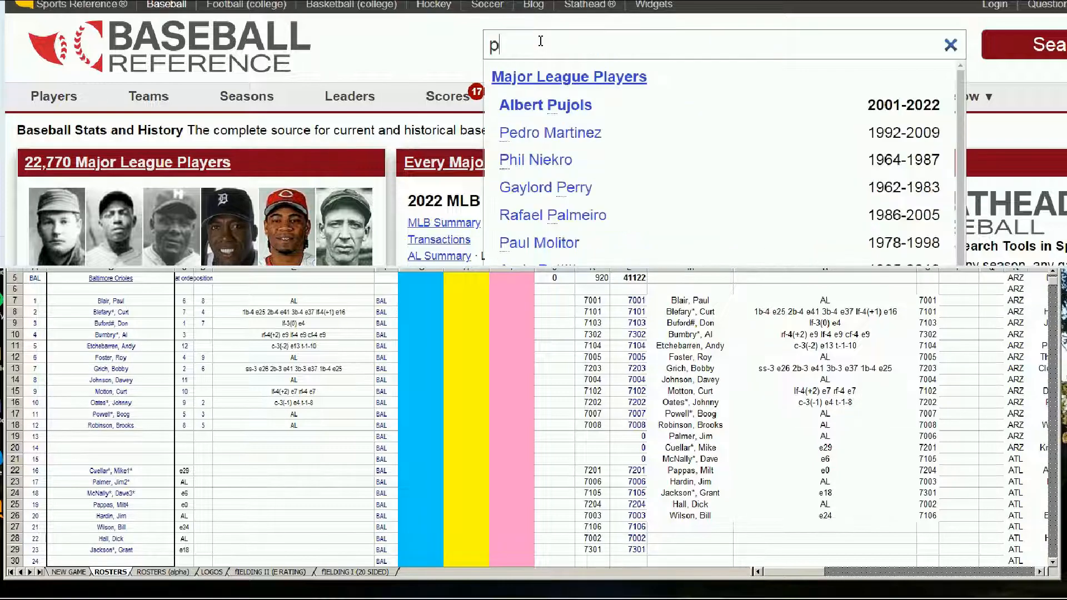
type("aul blair")
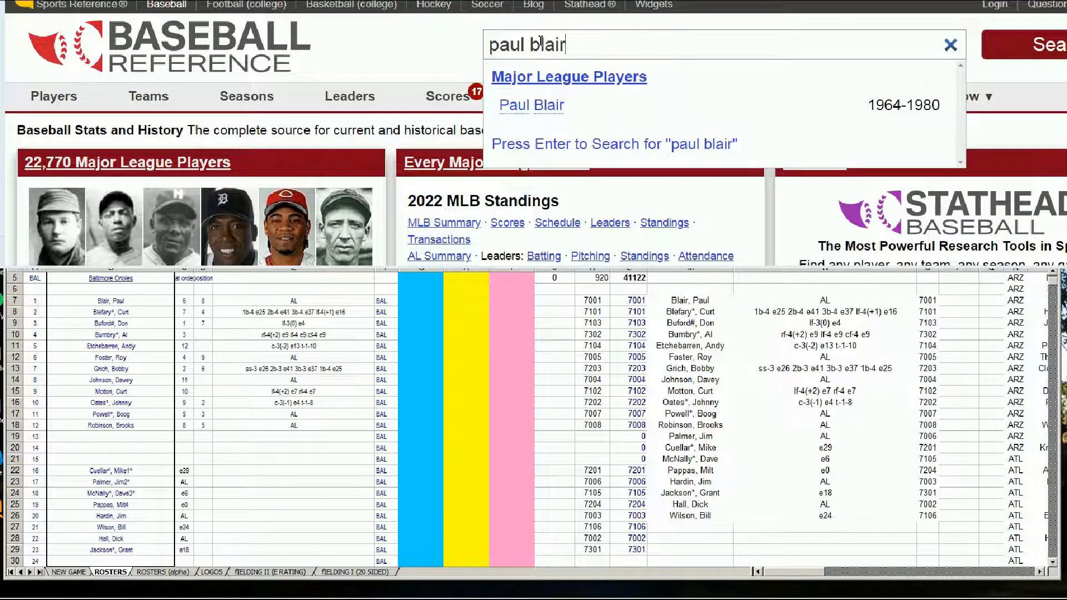
left_click(543, 110)
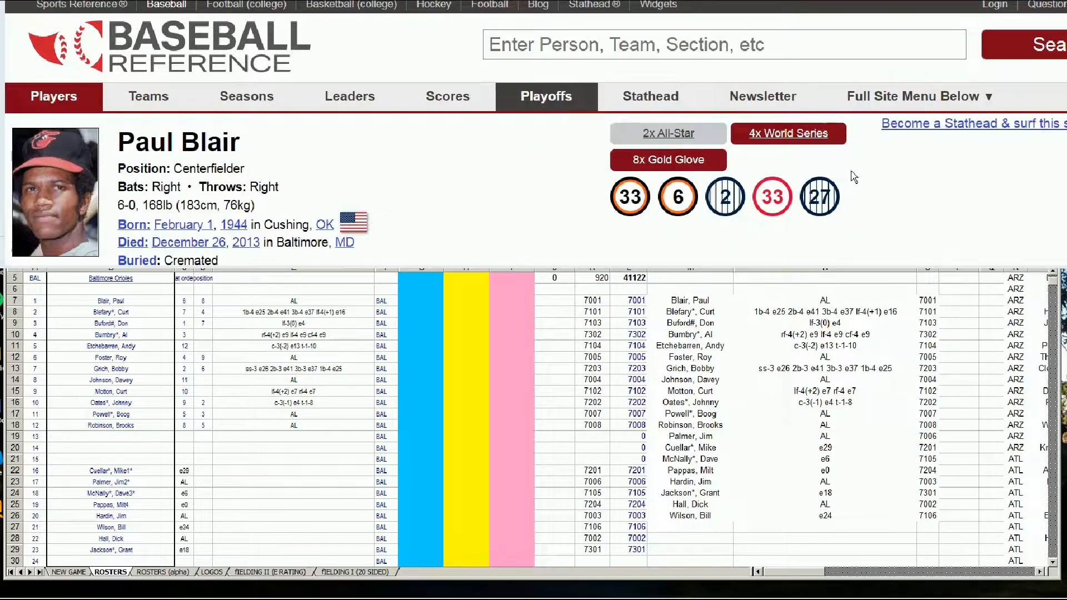
scroll(854, 177, "down", 2)
scroll(854, 177, "down", 8)
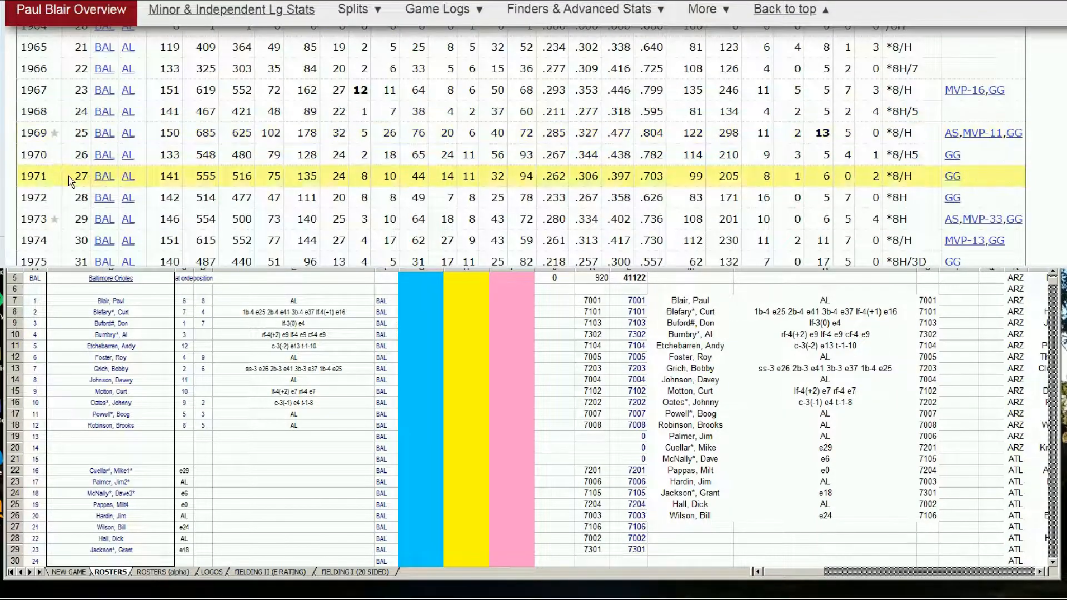
scroll(65, 135, "down", 2)
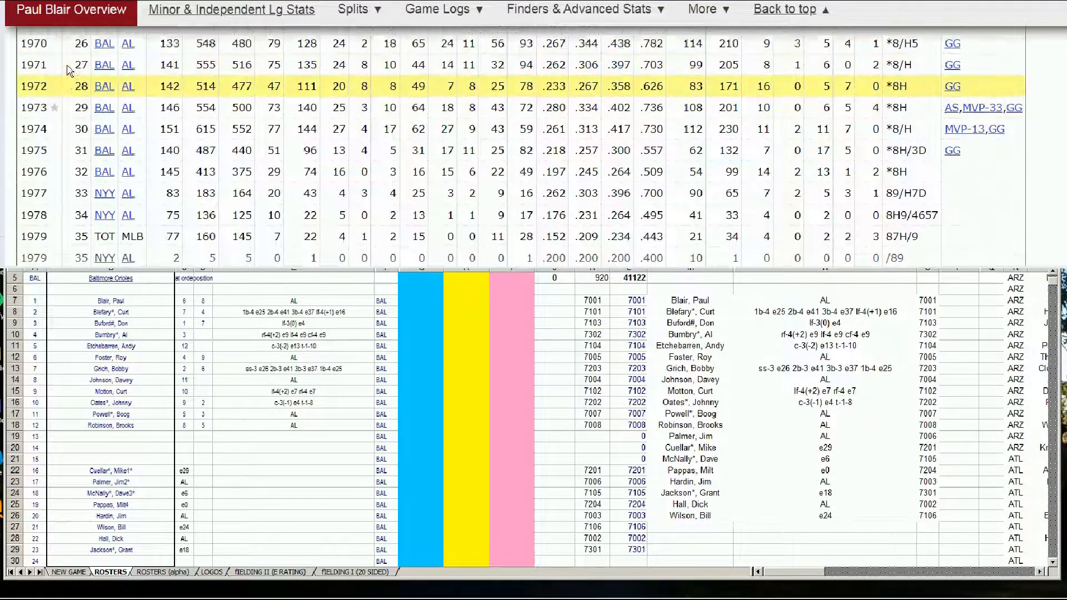
scroll(56, 156, "up", 2)
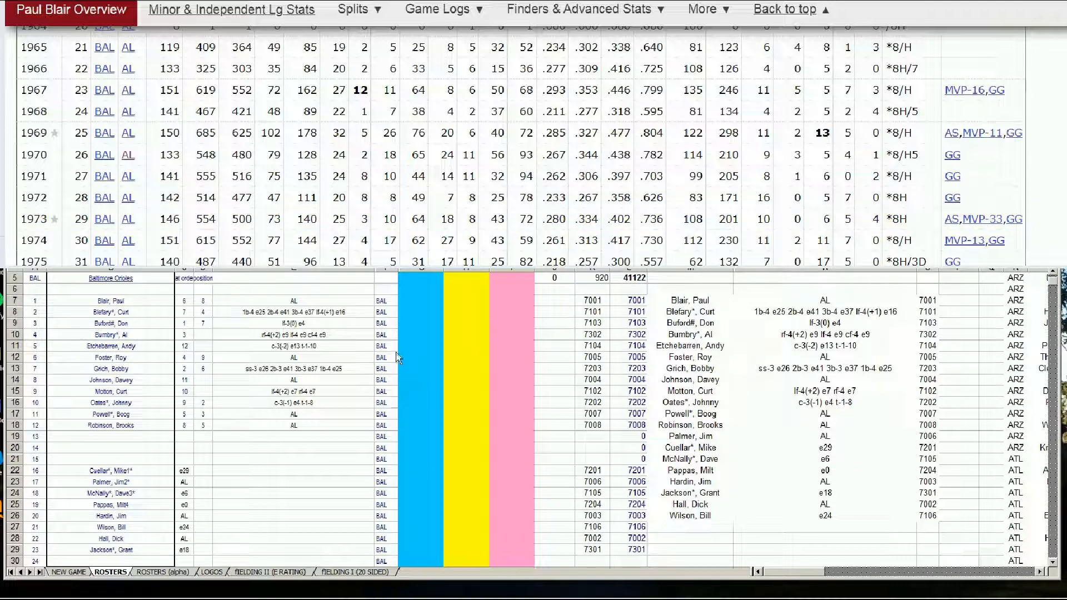
In the Excel ROSTERS sheet, enter 10000 in the blue column for Blair, Paul (G7).
left_click(414, 304)
left_click(415, 303)
type("10000")
key("Return")
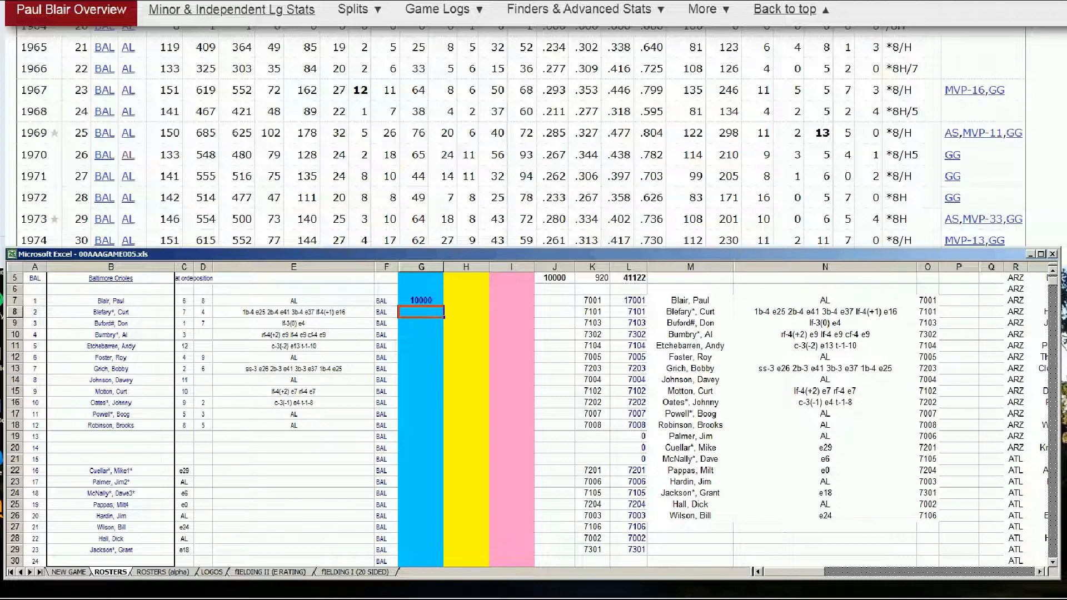
Back on Baseball Reference, look up Roy Foster and examine his standard batting seasons.
left_click(789, 9)
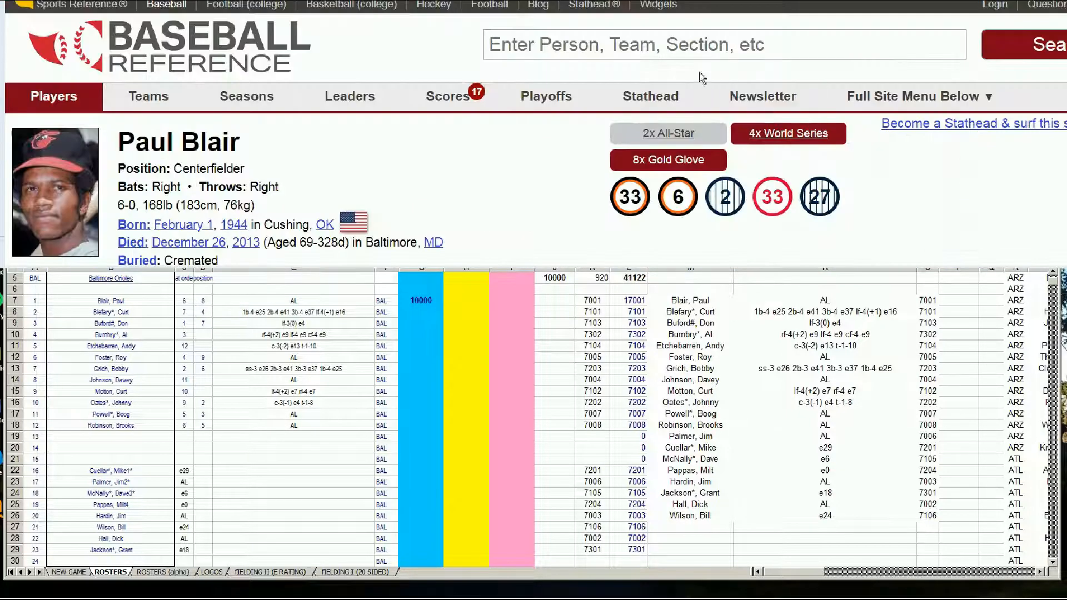
left_click(704, 38)
type("roy f")
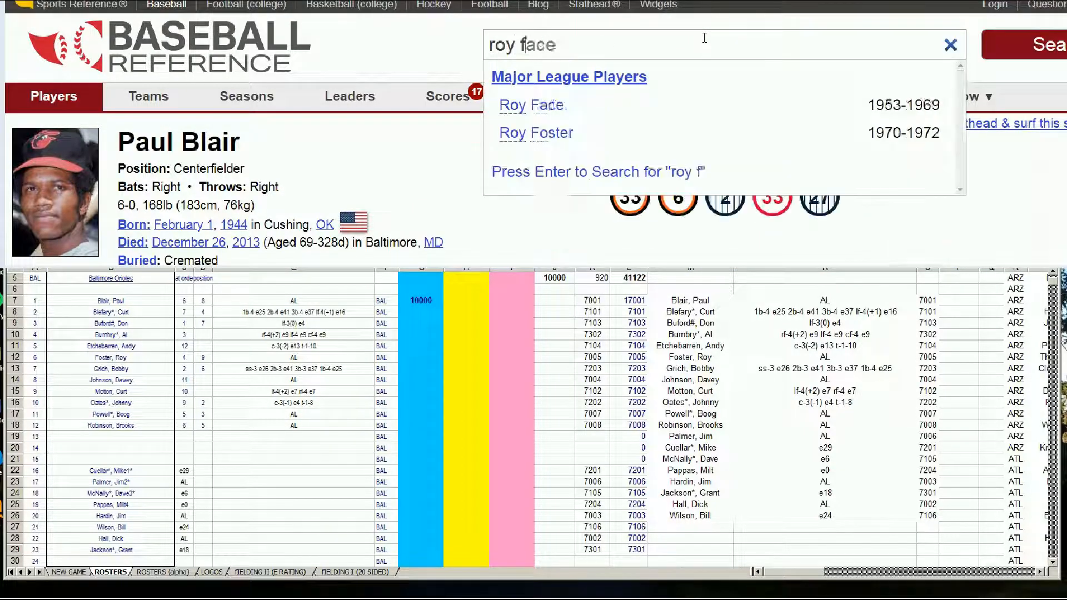
type("oster")
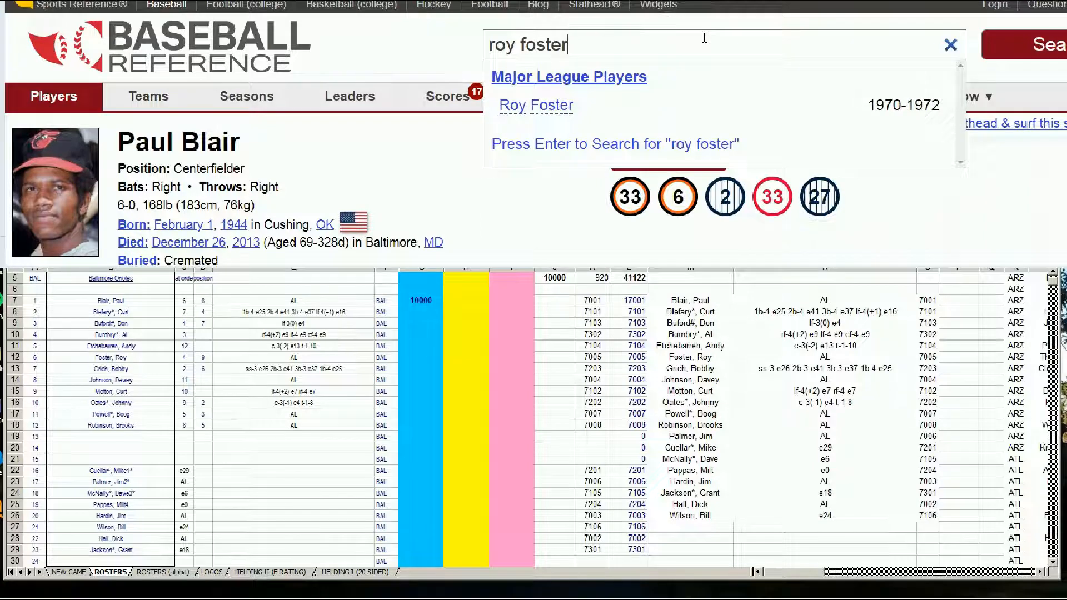
left_click(540, 105)
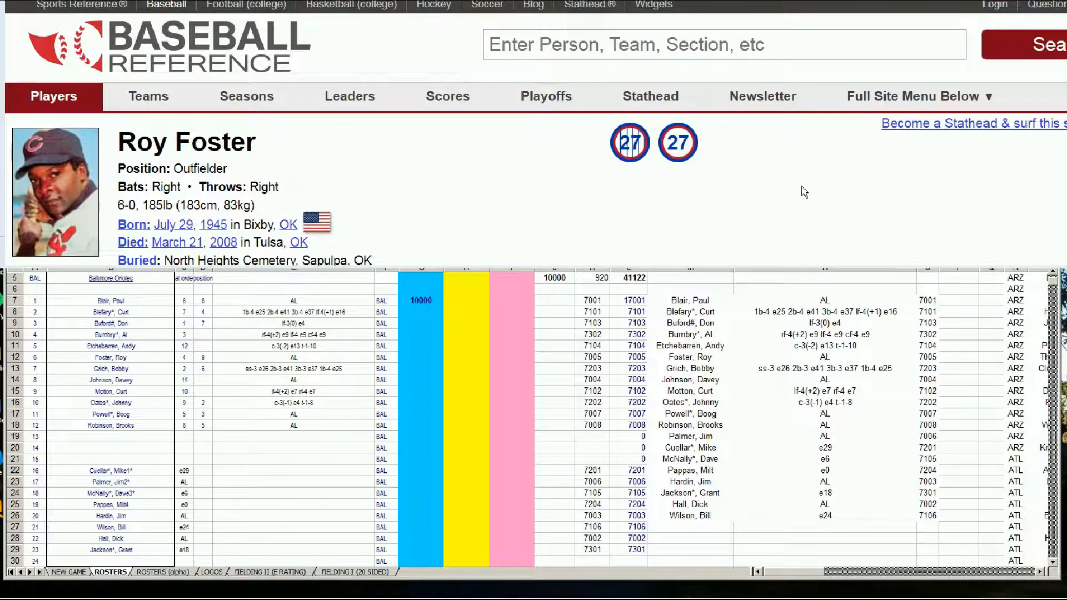
scroll(804, 192, "down", 2)
scroll(676, 145, "down", 3)
scroll(677, 144, "down", 8)
scroll(101, 132, "up", 1)
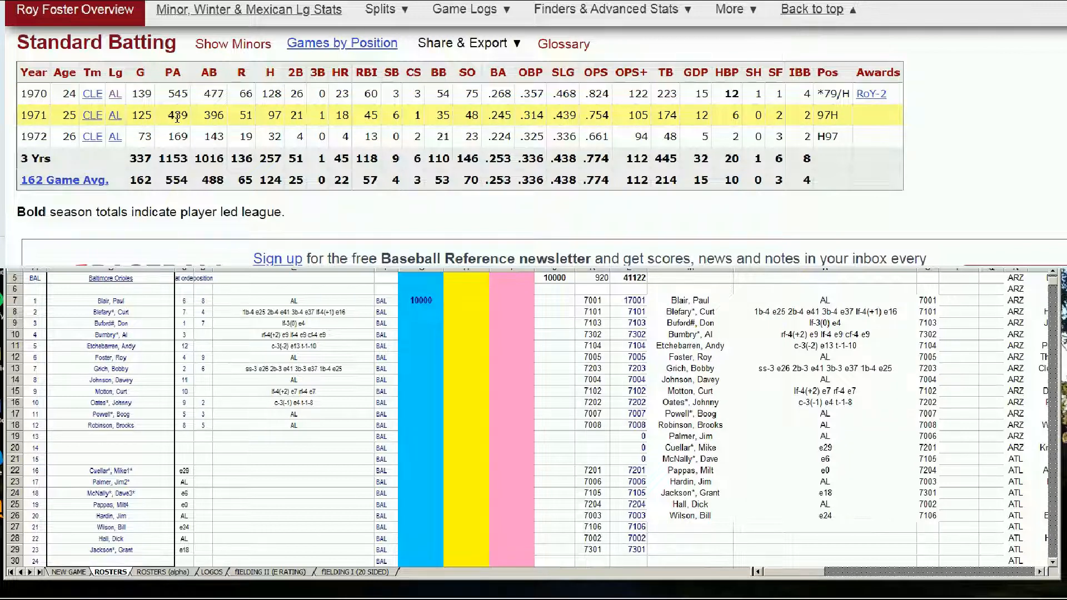
left_click(437, 314)
left_click(455, 312)
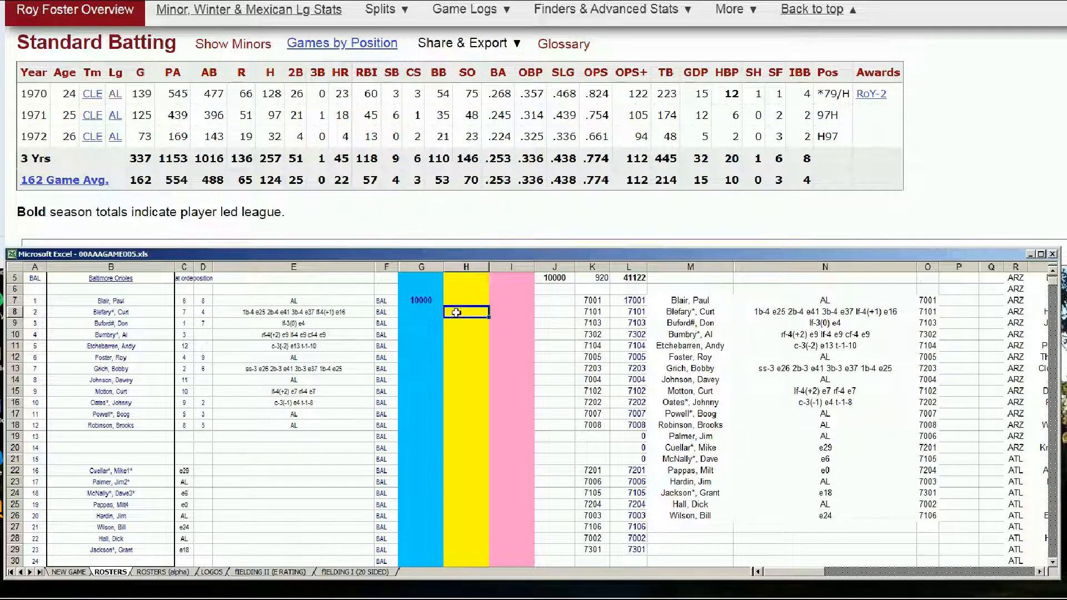
key("Down")
key("Down")
key("Down")
key("Down")
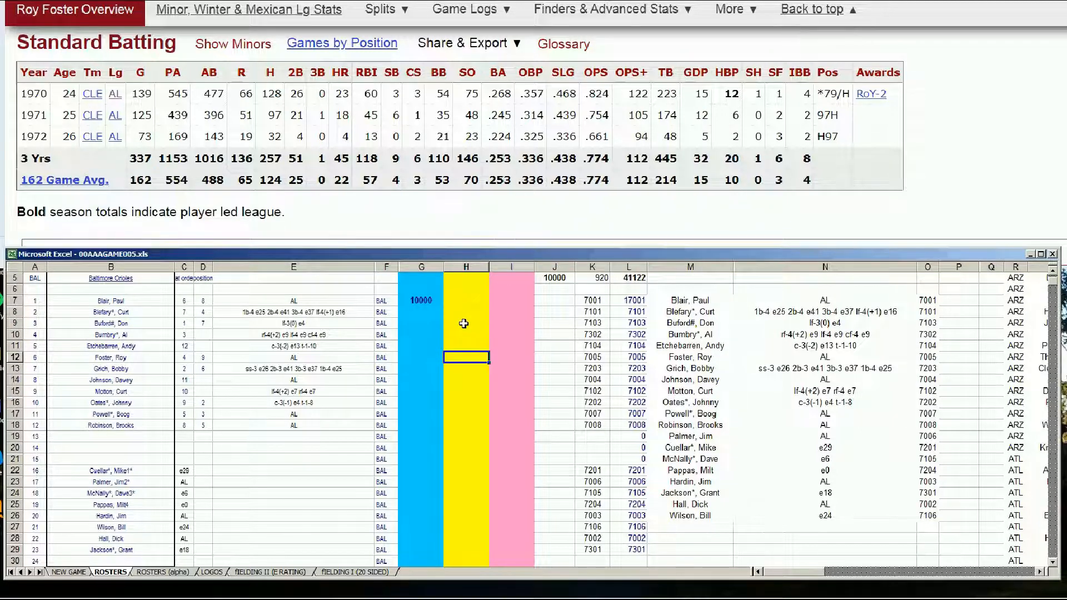
type("100")
key("Left")
key("Right")
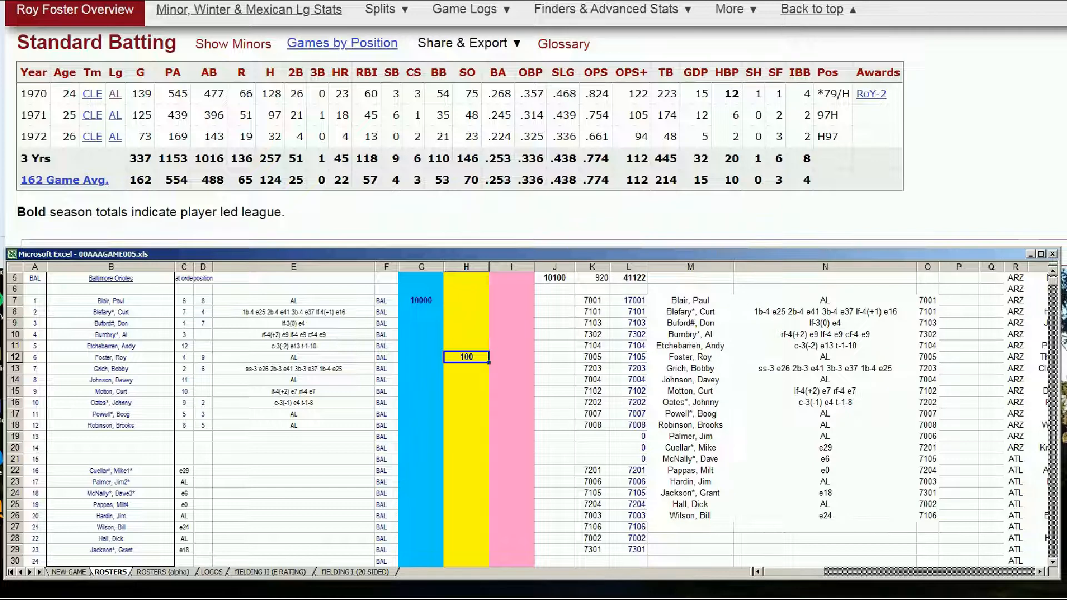
Switch to Baseball Reference, look up the Davey Johnson who played 1965-1978, and examine his yearly batting table.
left_click_drag(1066, 66, 1066, 34)
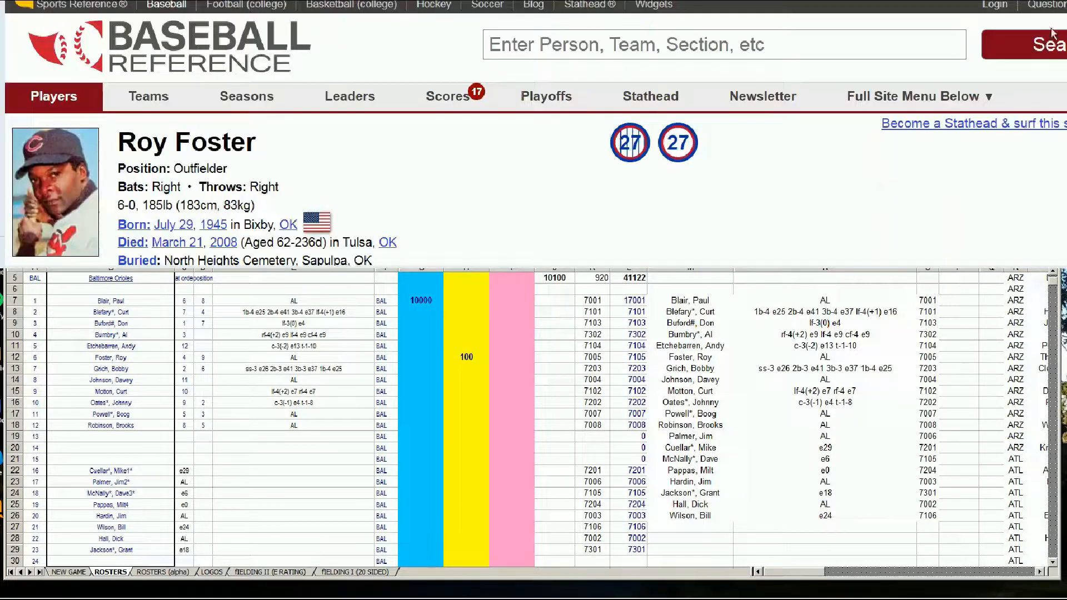
left_click(876, 47)
type("dave johnson")
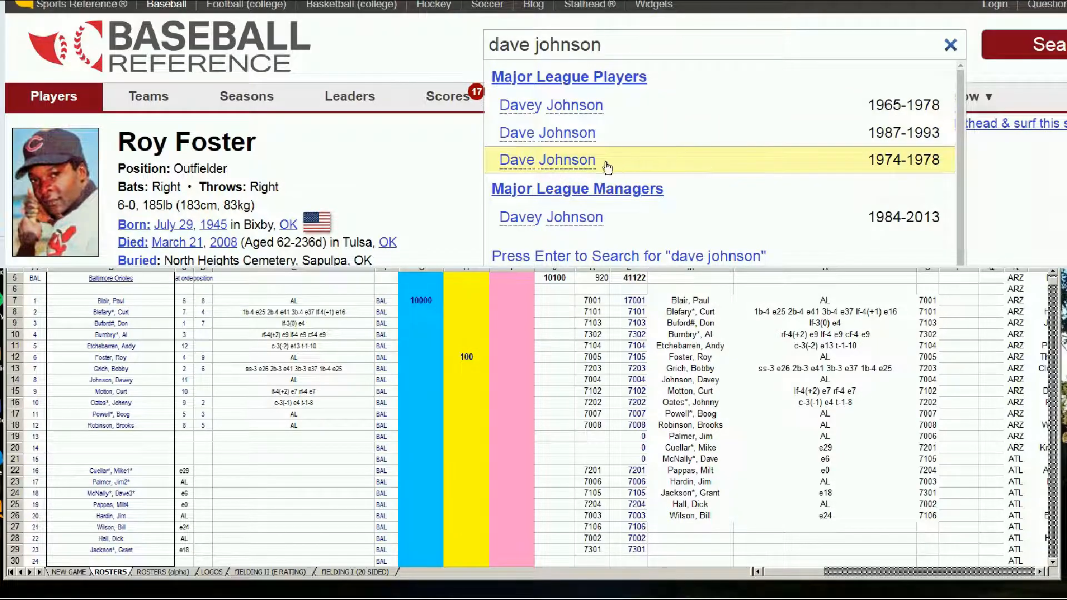
left_click(578, 110)
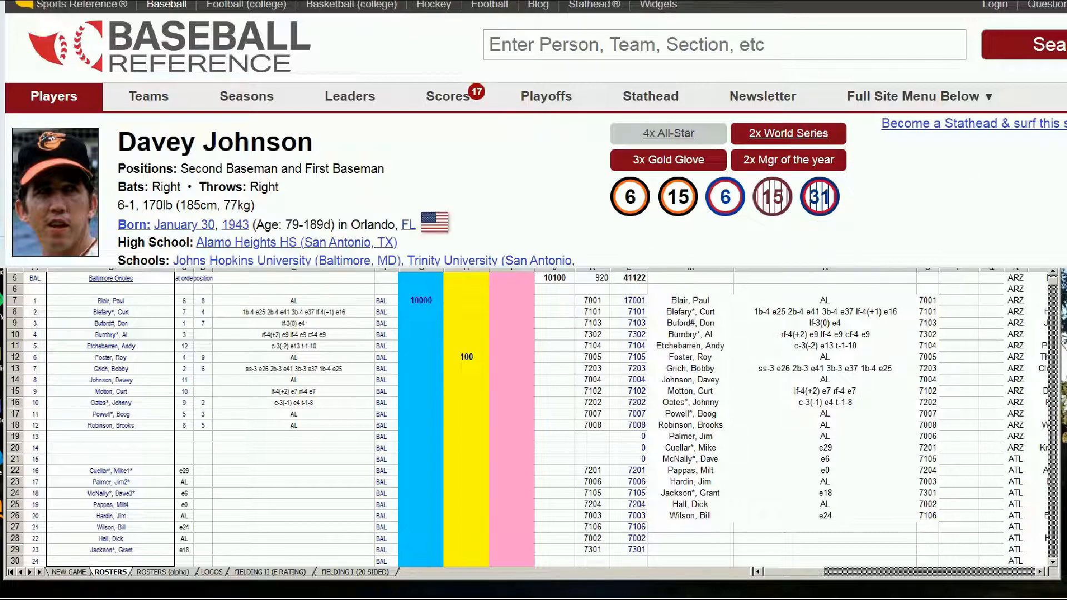
scroll(936, 176, "down", 3)
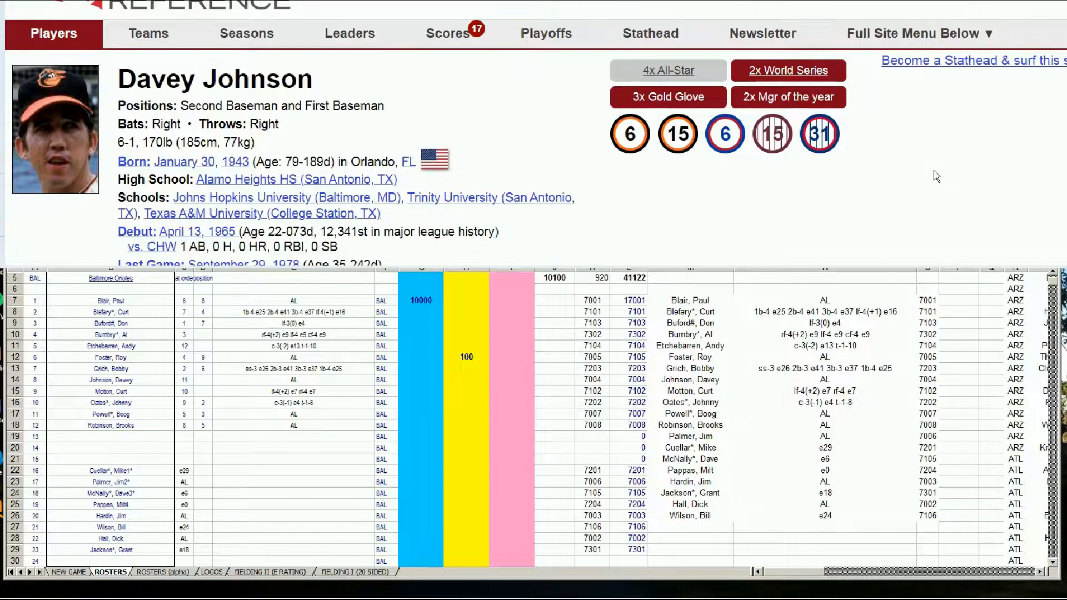
scroll(935, 173, "up", 1)
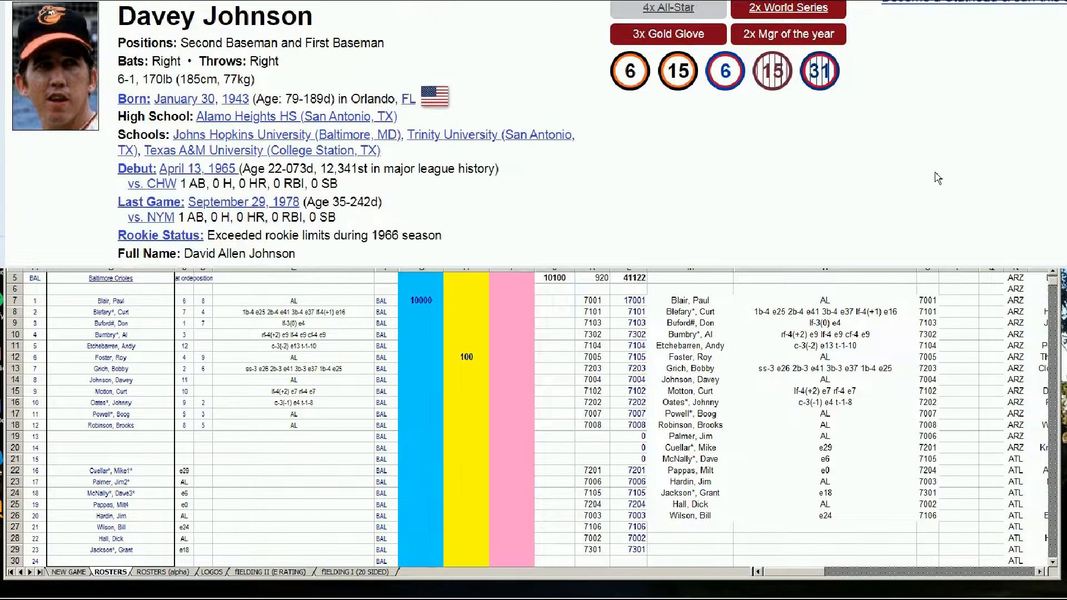
scroll(934, 173, "down", 2)
scroll(938, 177, "down", 5)
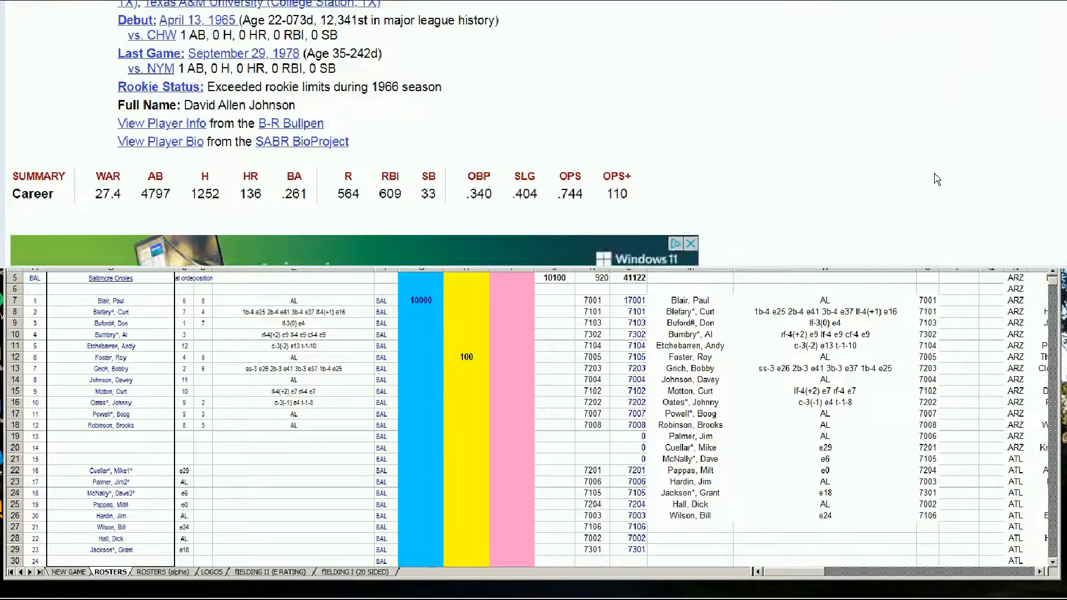
scroll(936, 179, "down", 5)
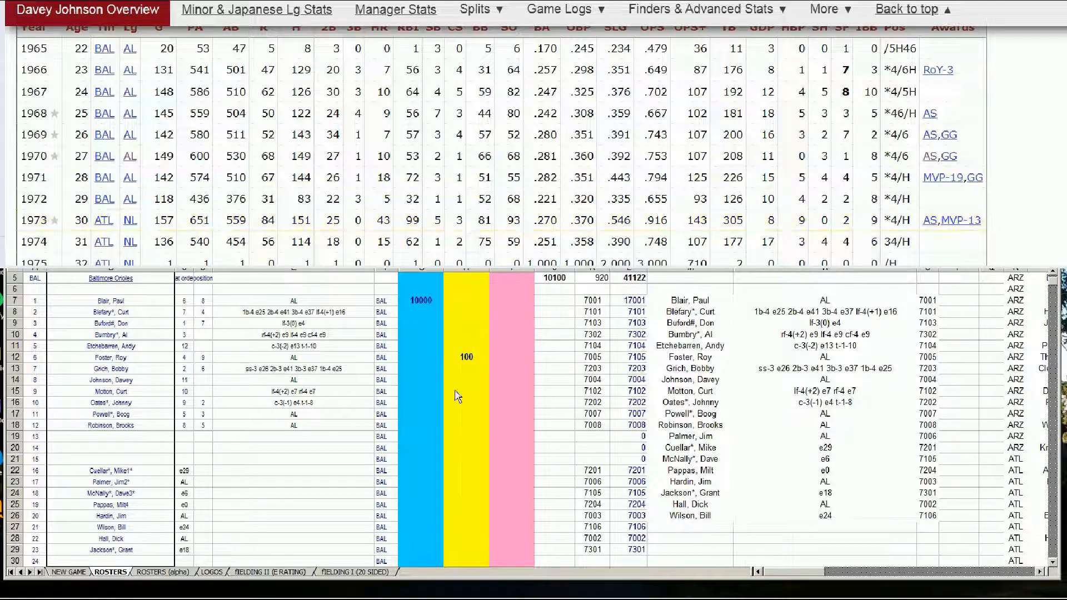
left_click(420, 360)
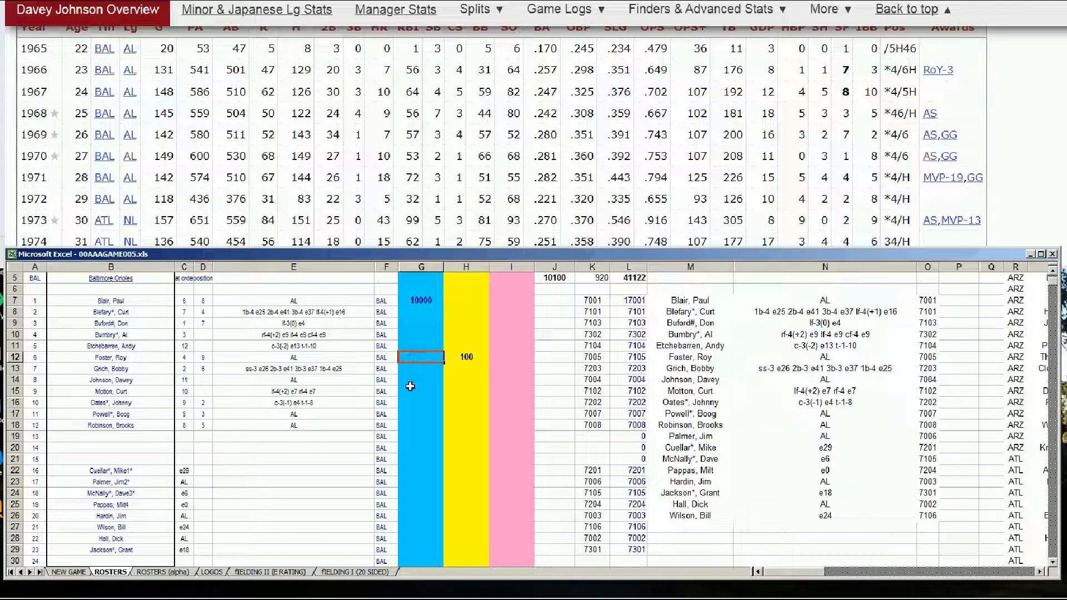
left_click(412, 380)
type("10000")
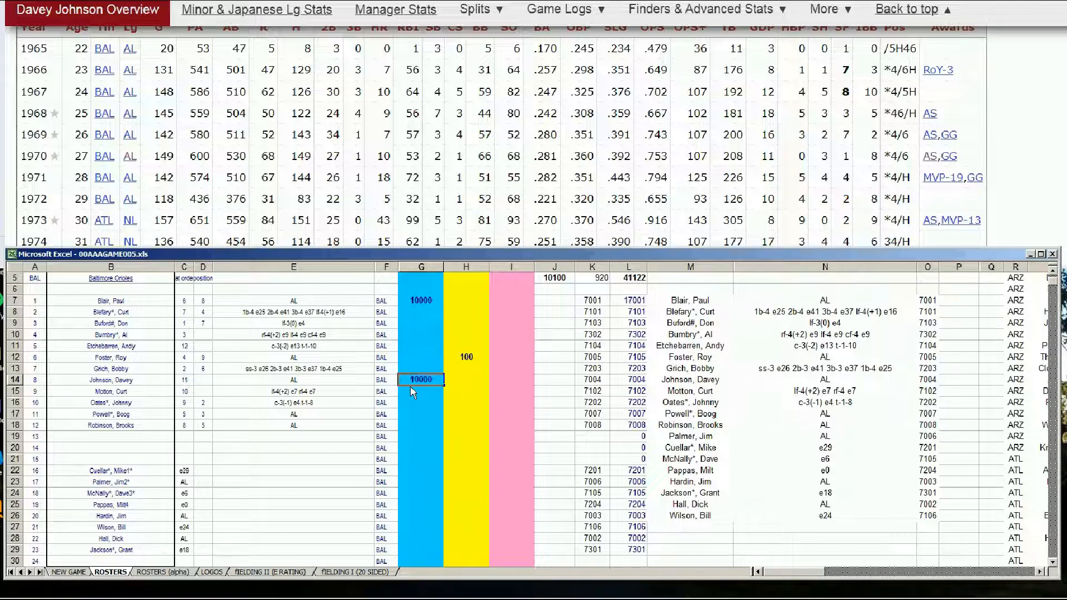
key("Tab")
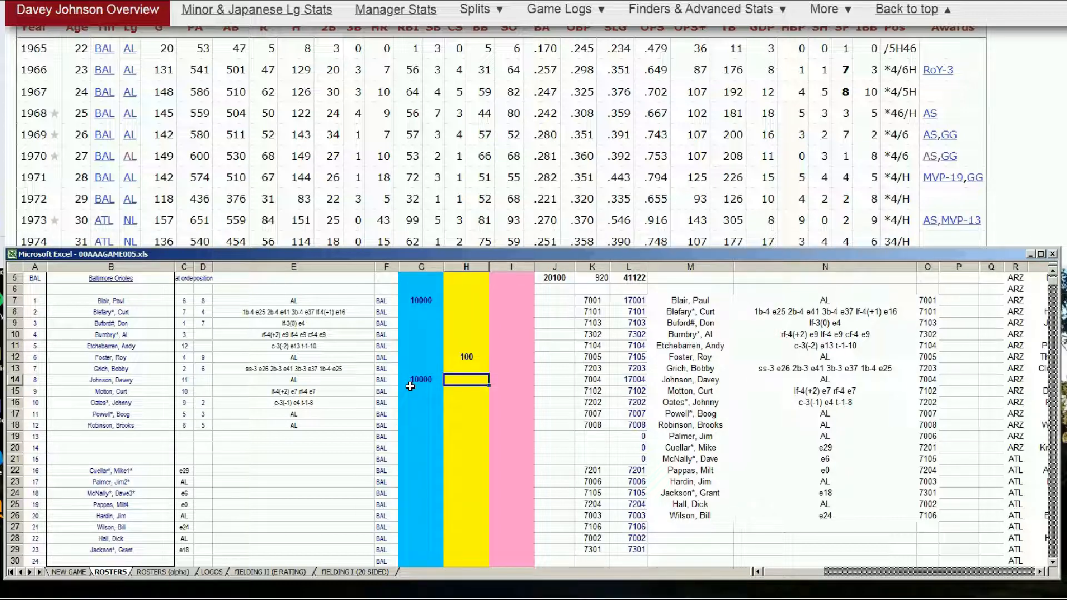
type("trade")
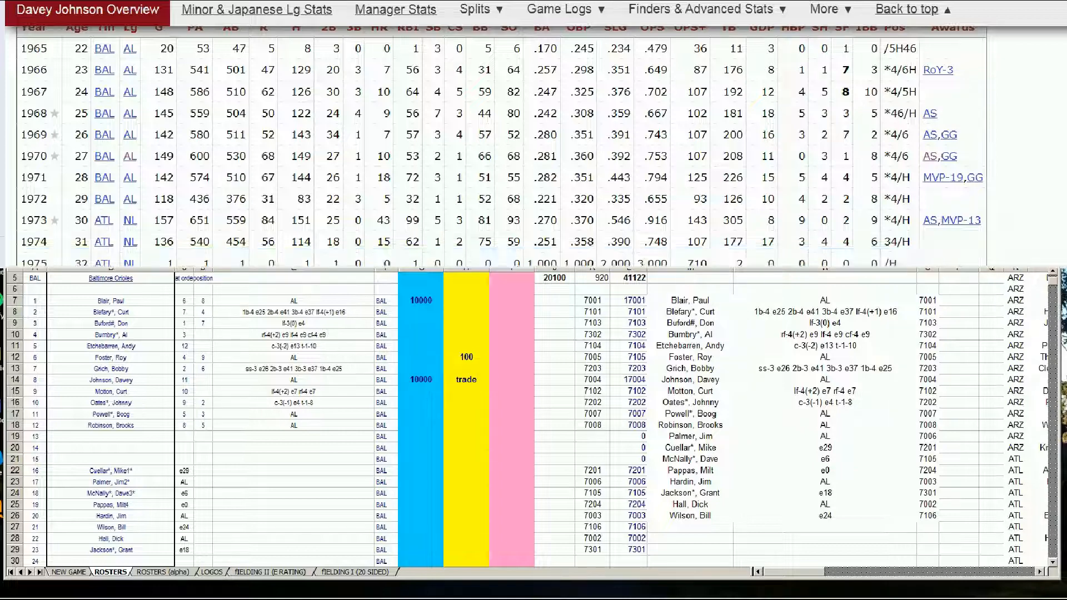
On Baseball Reference, find the Boog Powell who played 1961-1977 and examine the teams and years in his batting table.
scroll(533, 133, "up", 10)
left_click(770, 46)
type("boog")
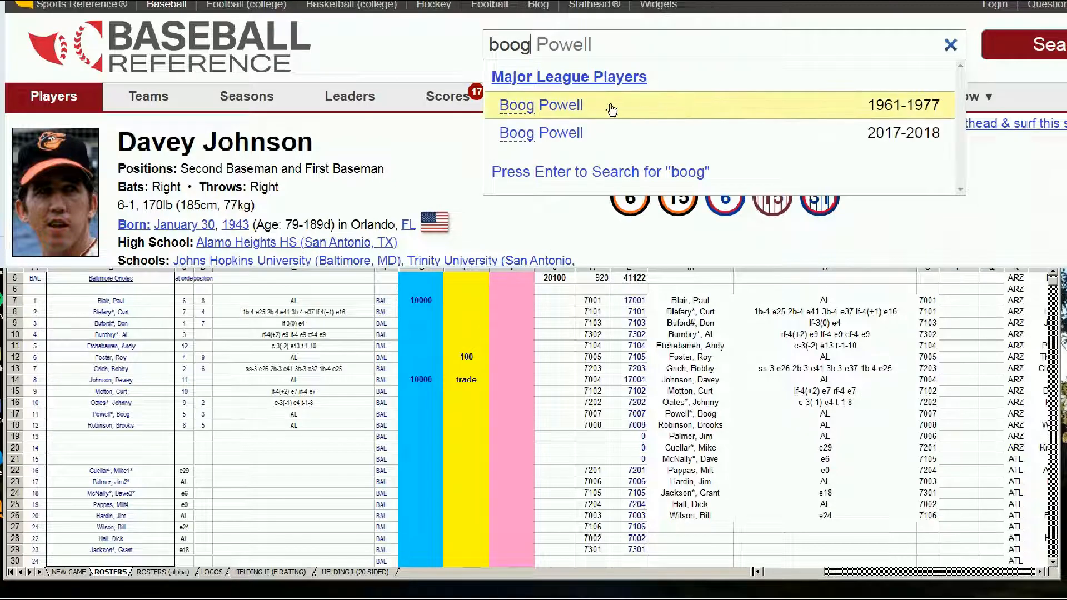
left_click(573, 106)
scroll(665, 142, "down", 10)
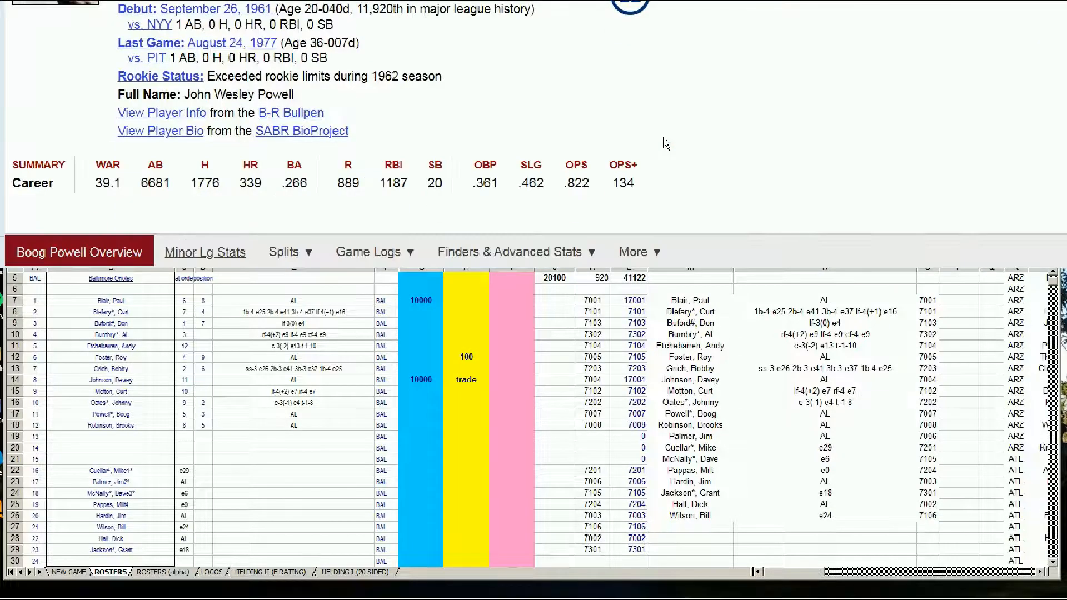
scroll(665, 141, "down", 2)
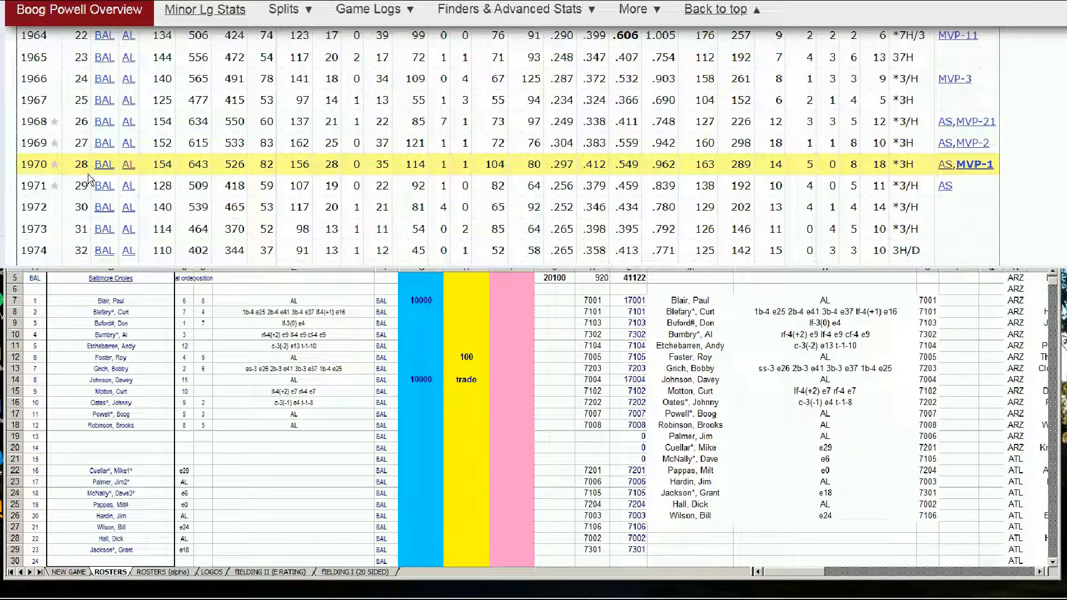
scroll(66, 156, "down", 1)
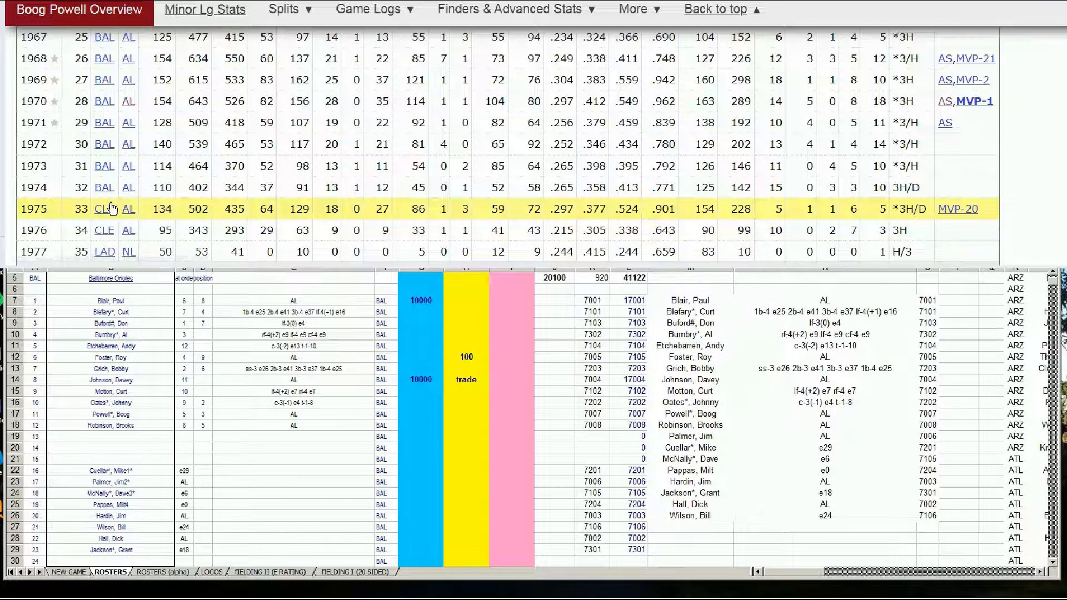
In the Excel roster row for Powell, Boog, enter 10000 in the blue column (G17) and "trade" in the yellow column (H17).
left_click(417, 390)
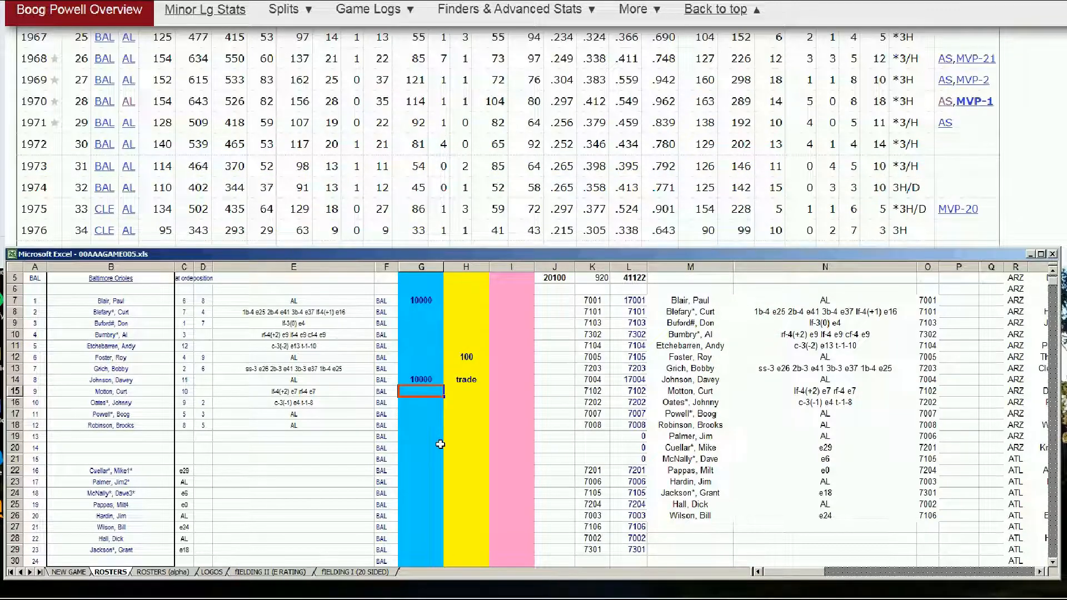
key("Down")
key("Down")
type("10000")
key("Tab")
type("t")
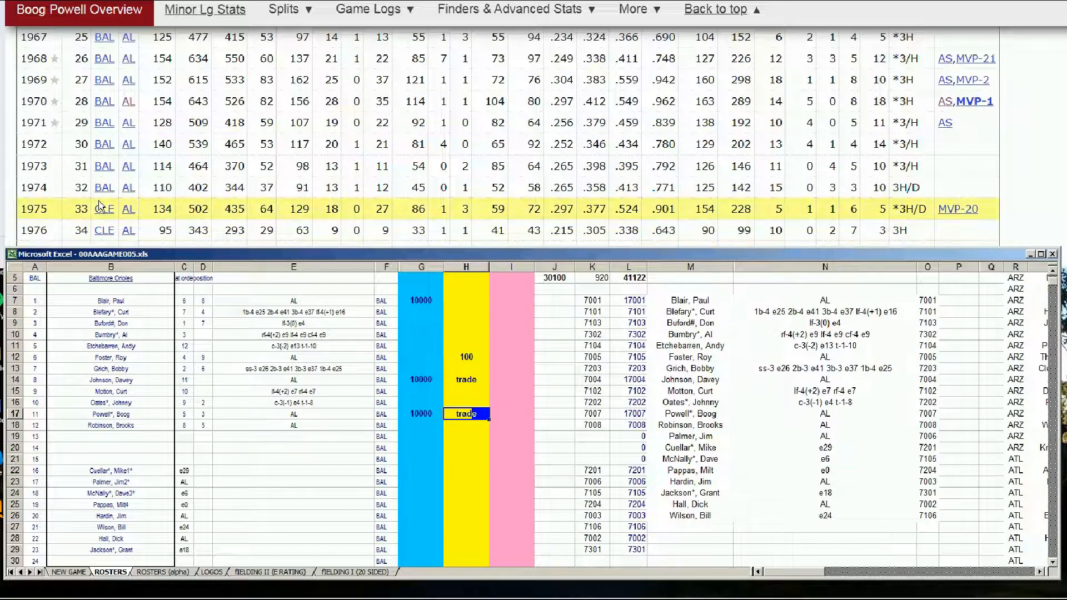
key("Return")
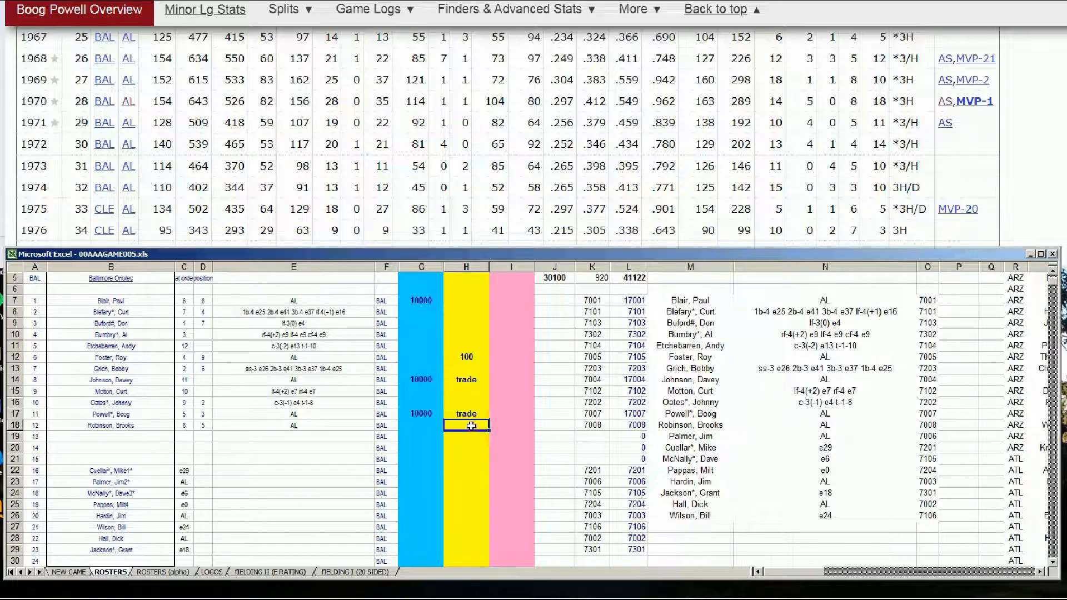
left_click(415, 427)
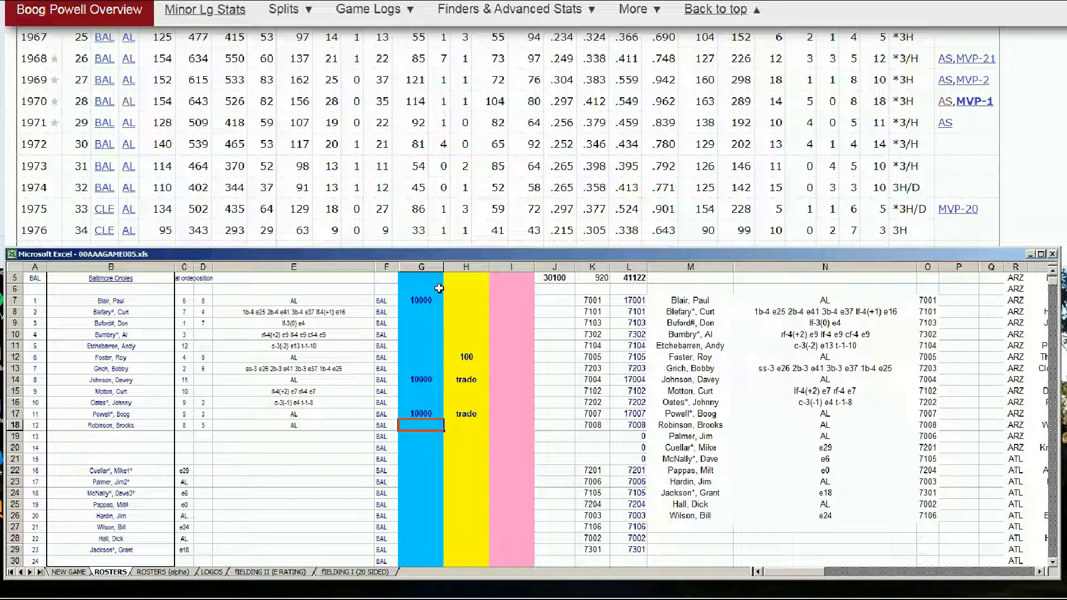
type("0000")
On Baseball Reference, find Brooks Robinson (1955-1977) and examine the teams and years in his batting table.
left_click_drag(1066, 67, 1066, 47)
left_click(946, 44)
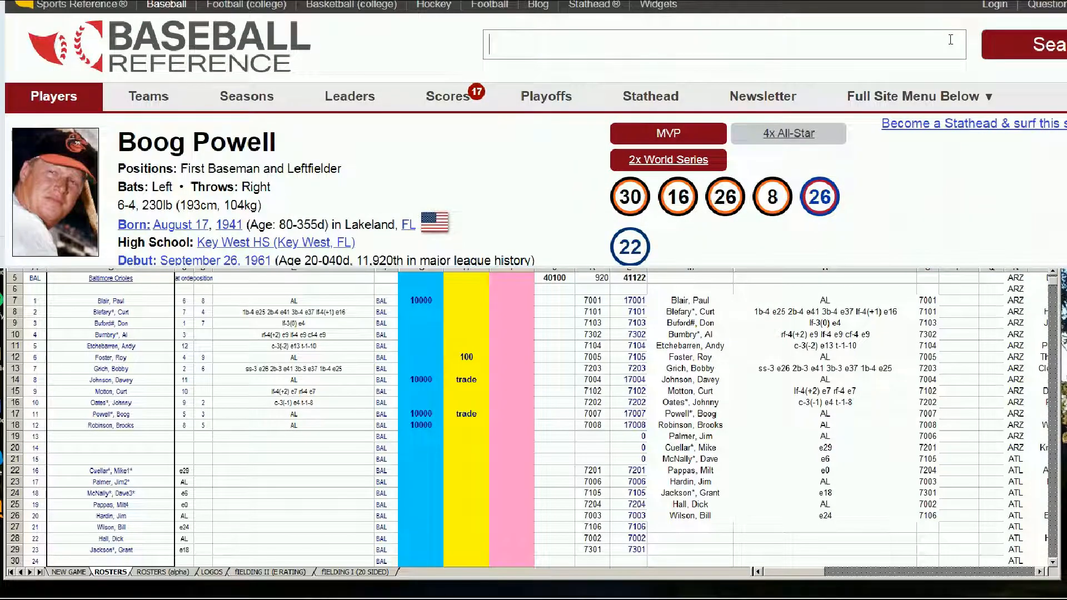
type("brooks")
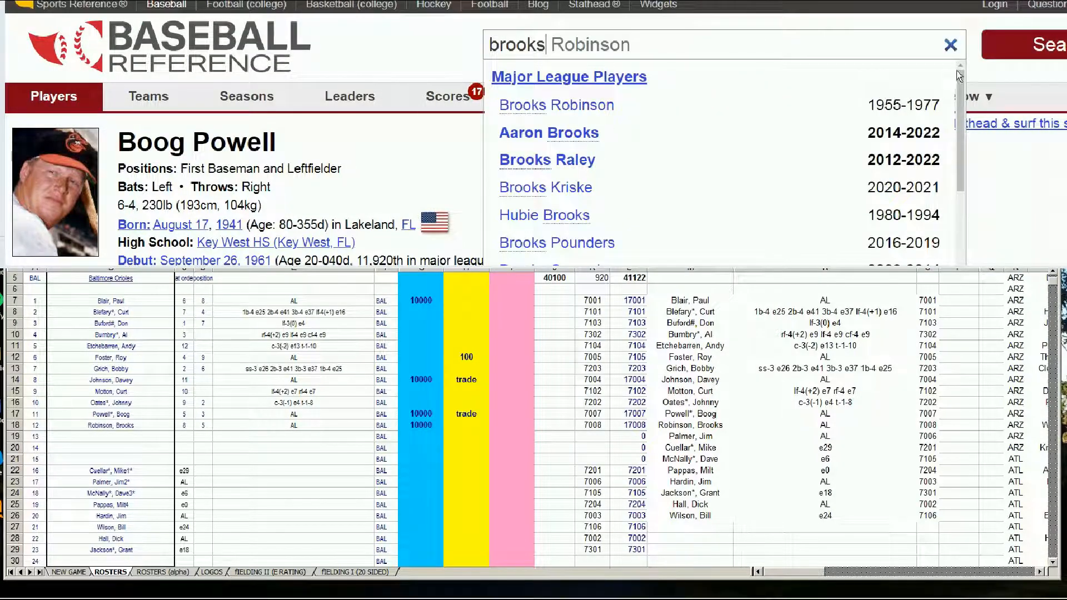
left_click(579, 108)
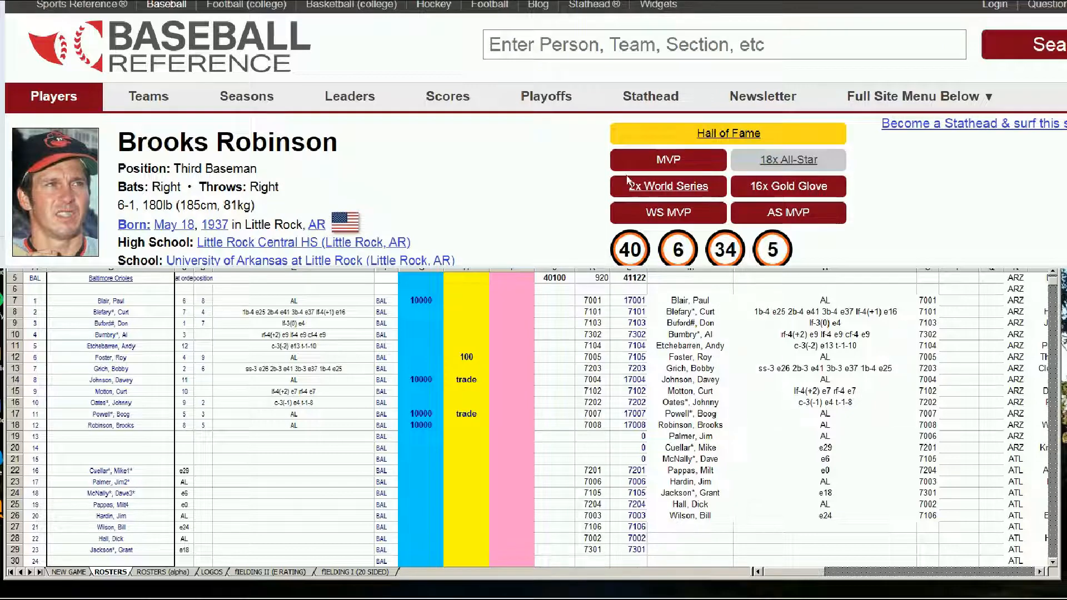
scroll(520, 198, "down", 8)
scroll(519, 197, "down", 8)
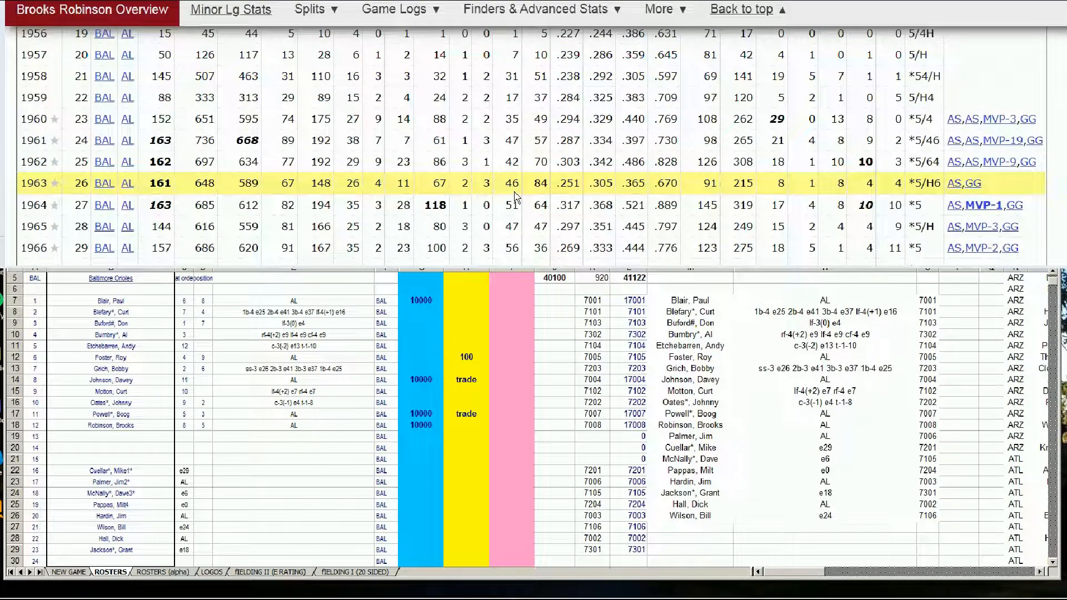
scroll(131, 103, "down", 6)
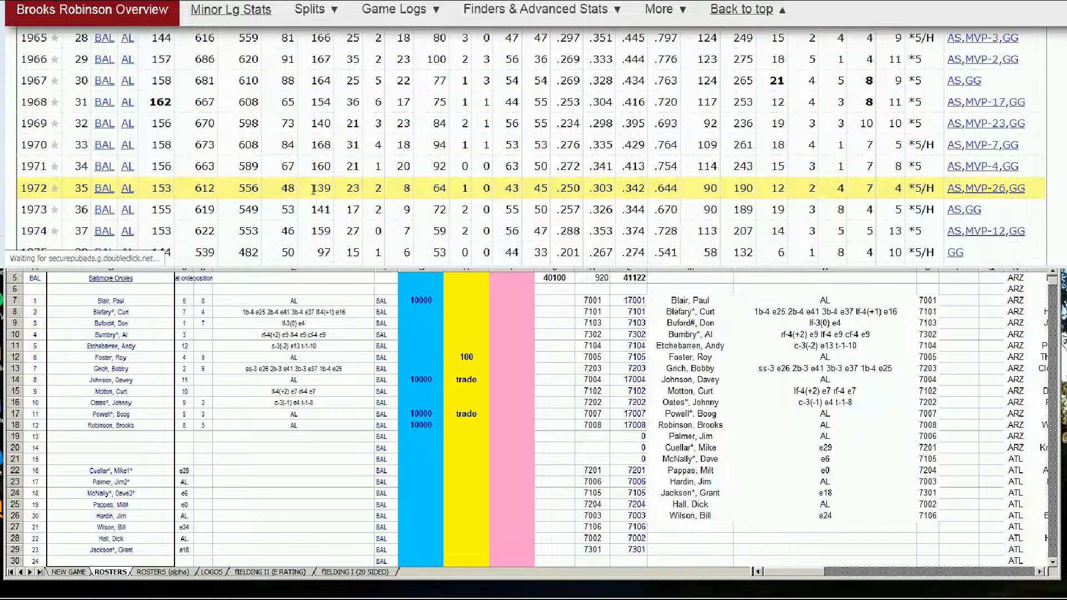
scroll(65, 170, "up", 3)
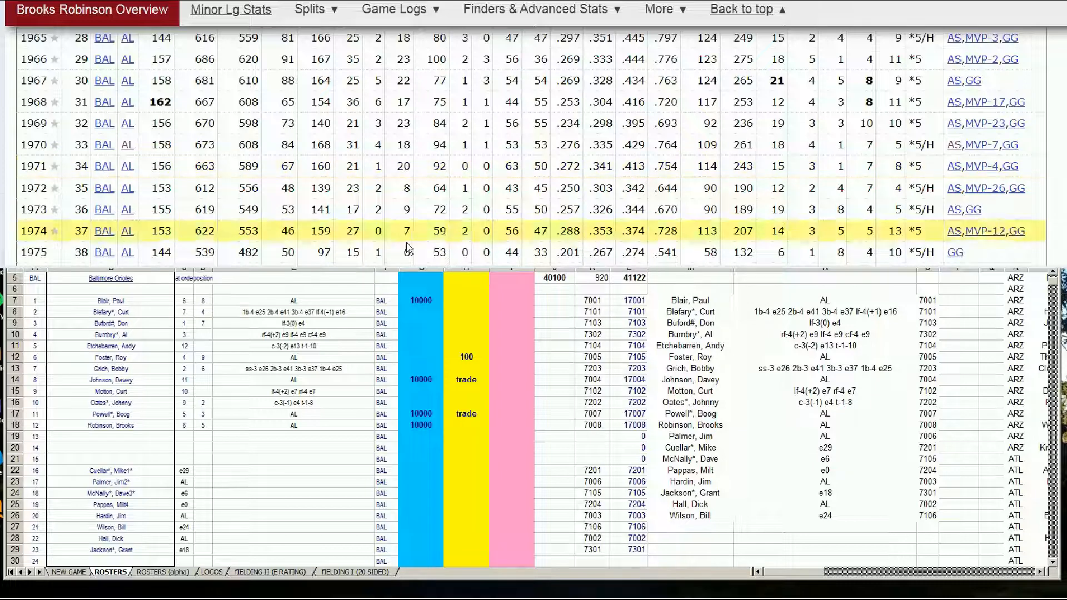
left_click(424, 427)
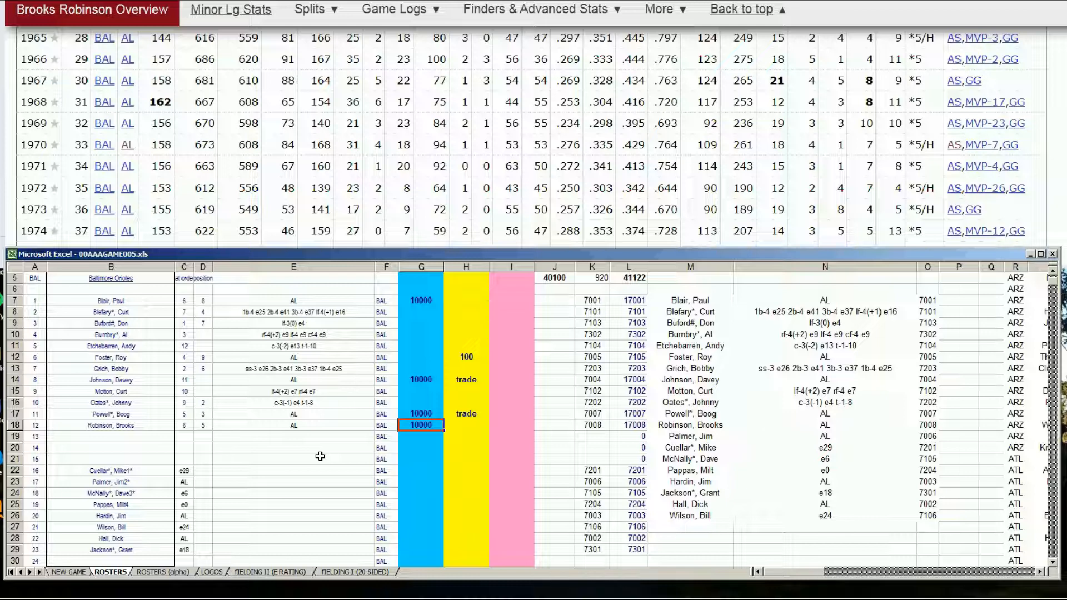
left_click(418, 483)
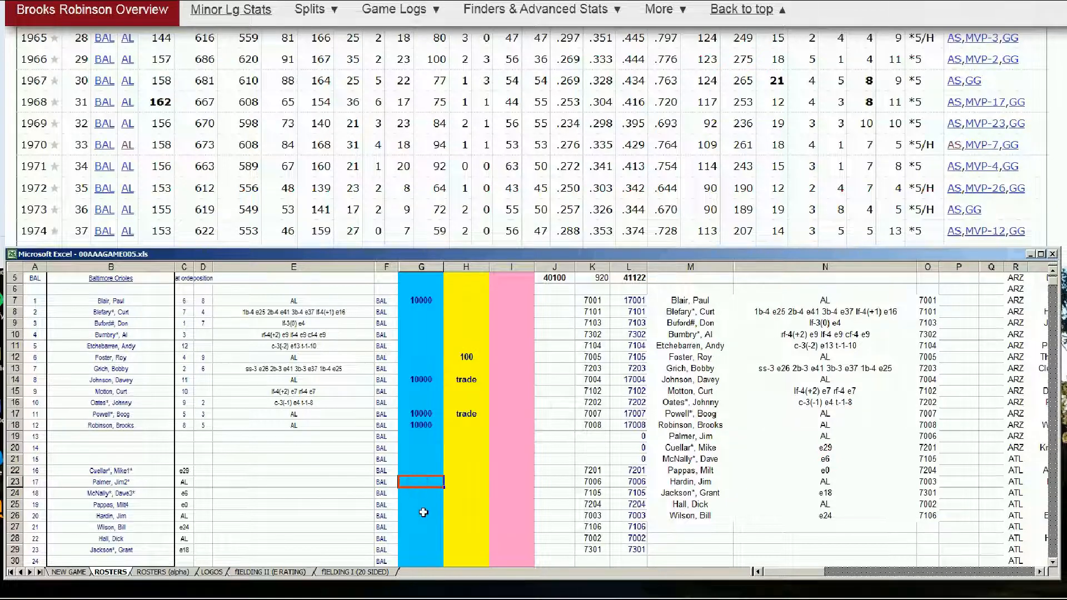
type("10000")
key("Return")
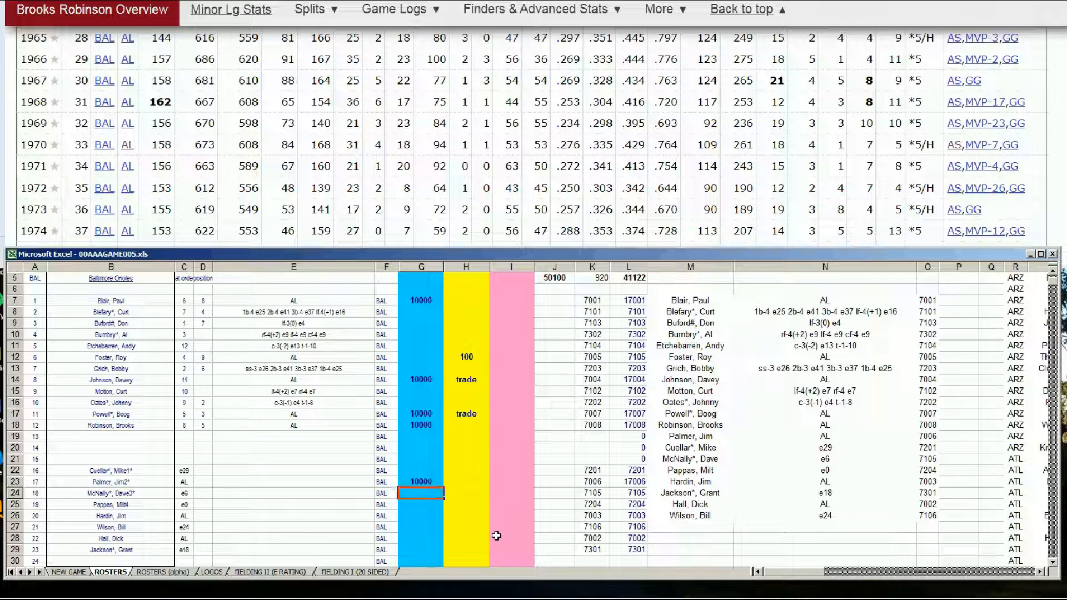
On Baseball Reference, find Jim Palmer (1965-1984) and examine the teams and years in his pitching table.
left_click_drag(1066, 53, 1065, 25)
left_click(922, 43)
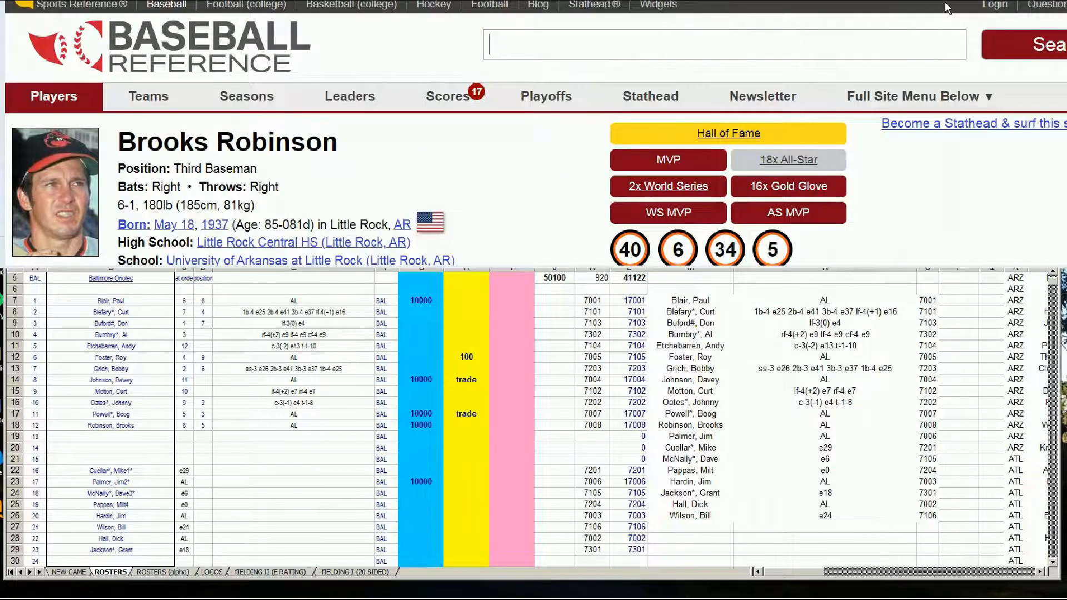
type("palmer")
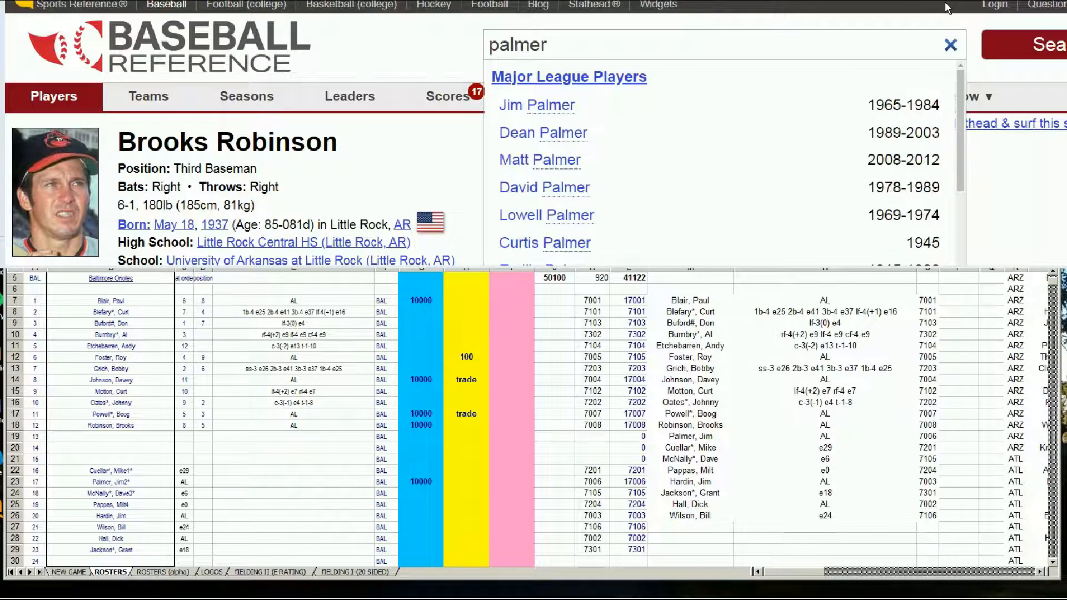
left_click(547, 106)
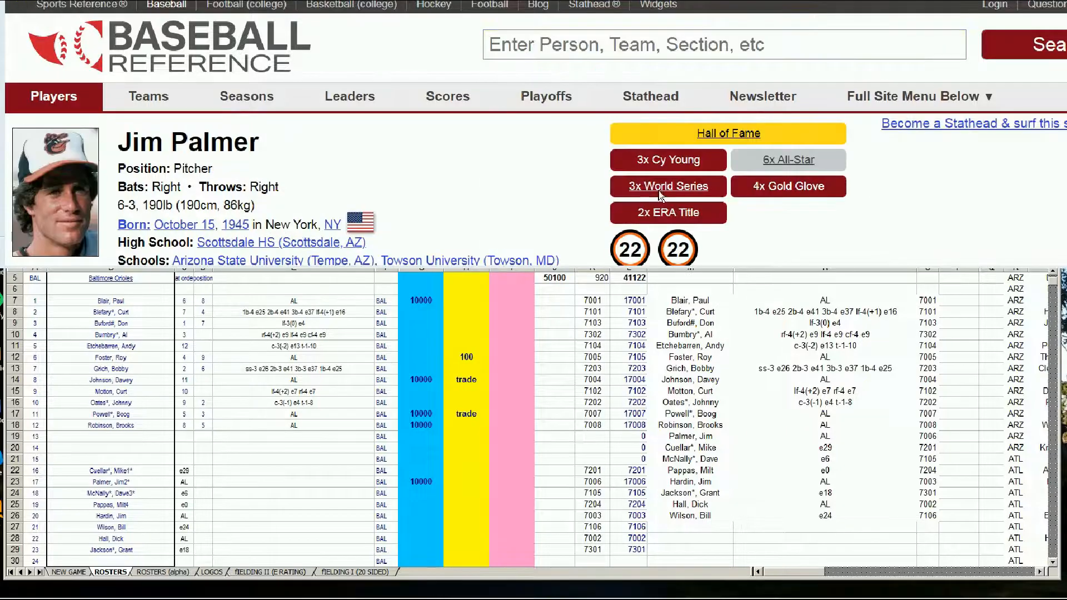
scroll(659, 195, "down", 10)
scroll(768, 195, "down", 5)
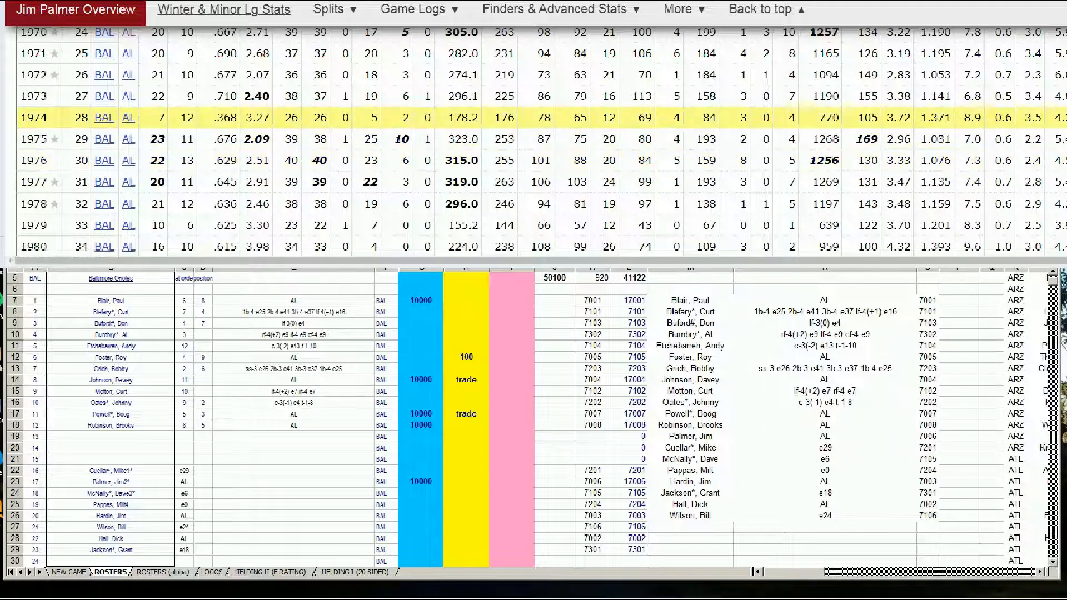
scroll(318, 175, "up", 1)
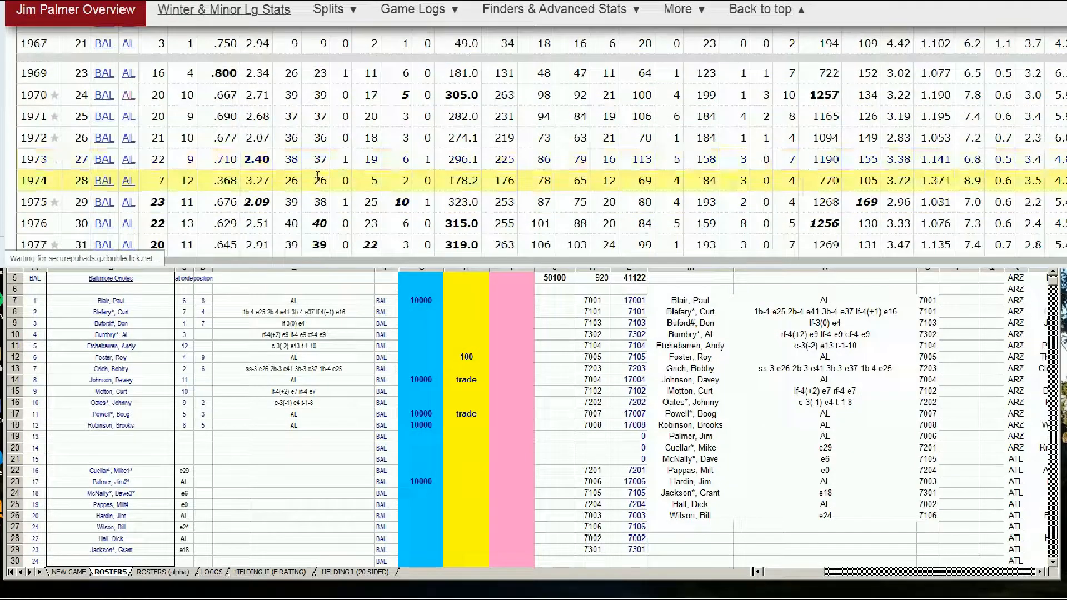
mouse_move(252, 98)
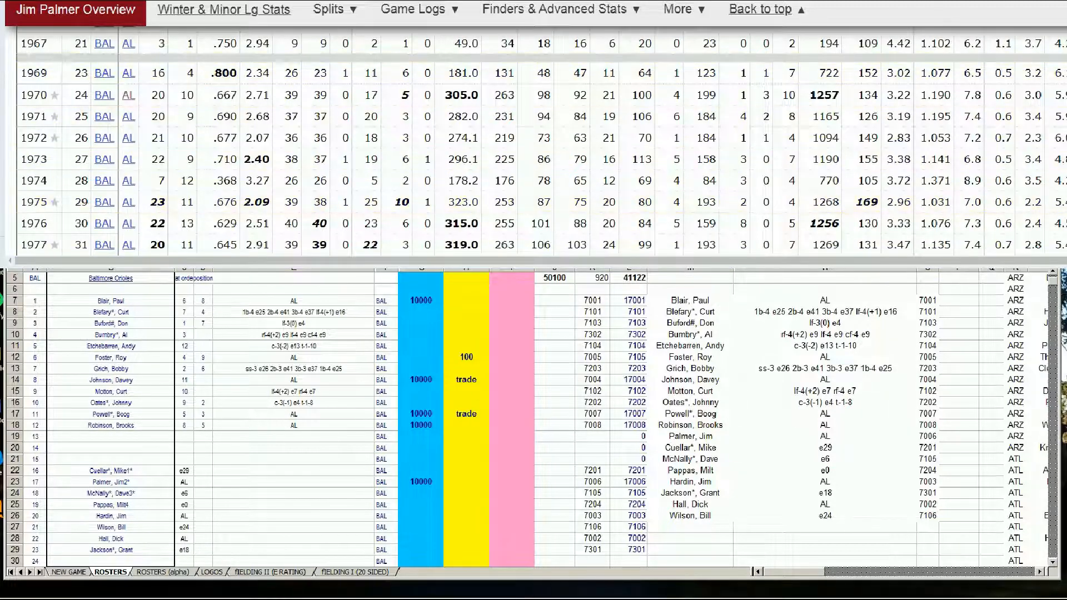
Find Jim Hardin (1967-1972) on Baseball Reference and examine the teams and years in his Standard Pitching table.
scroll(533, 139, "up", 10)
left_click(931, 41)
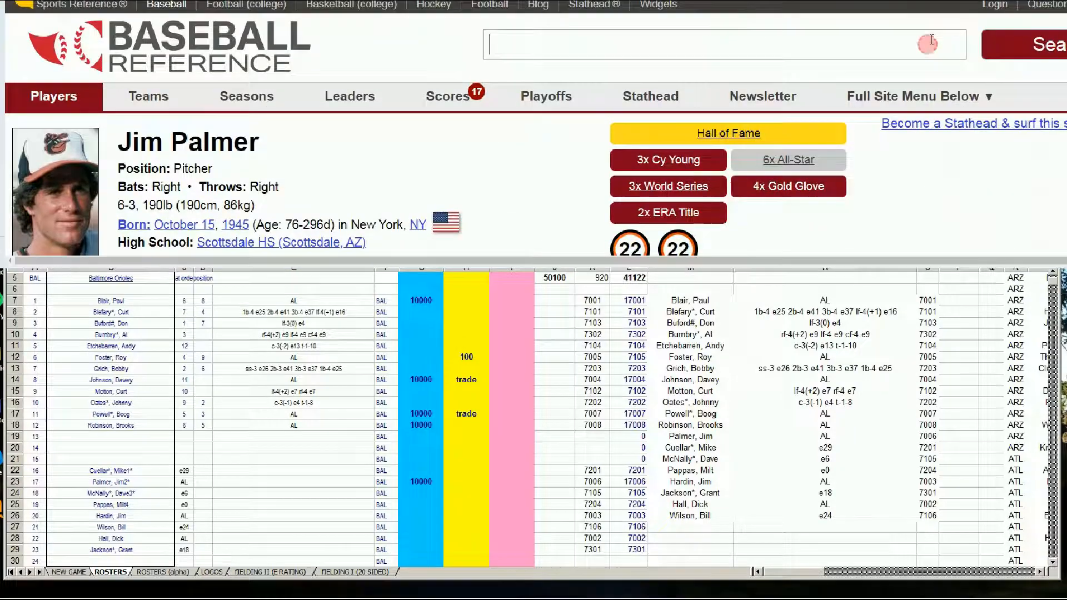
type("jik")
key("BackSpace")
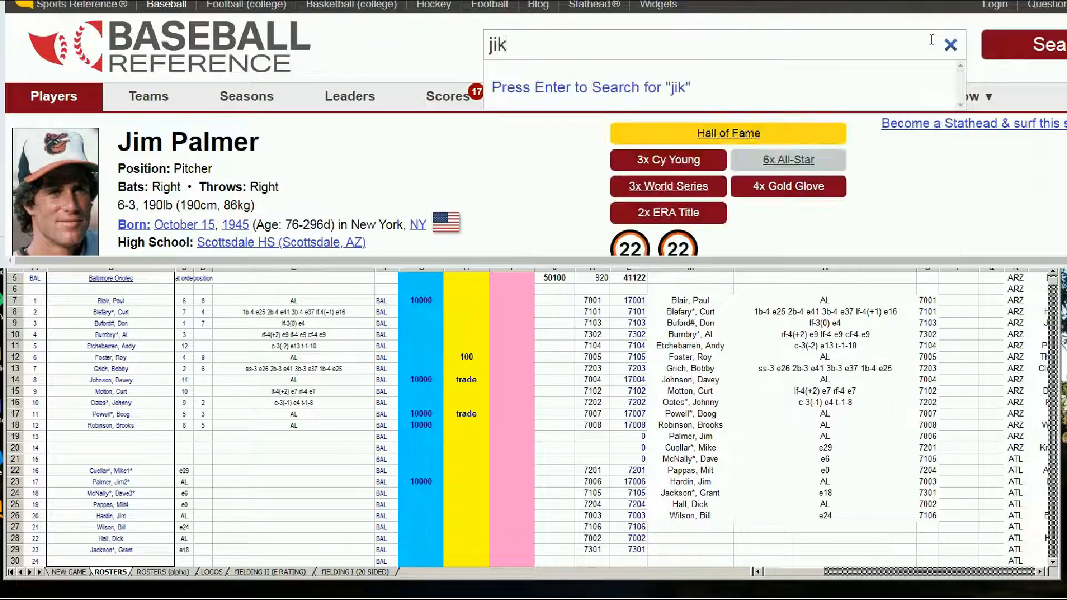
type("m hardin")
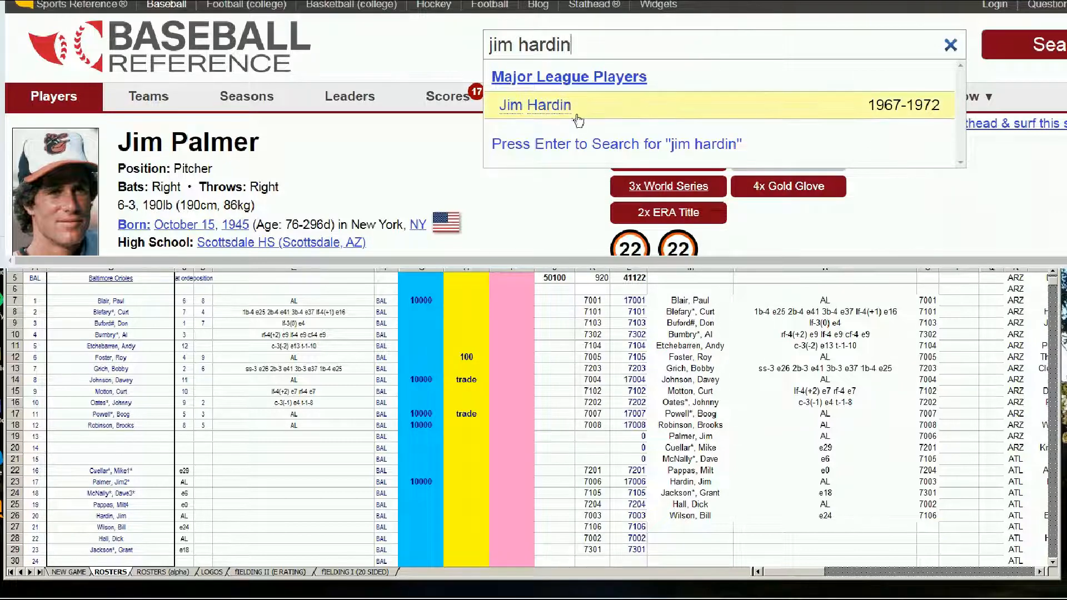
left_click(534, 108)
scroll(590, 150, "down", 7)
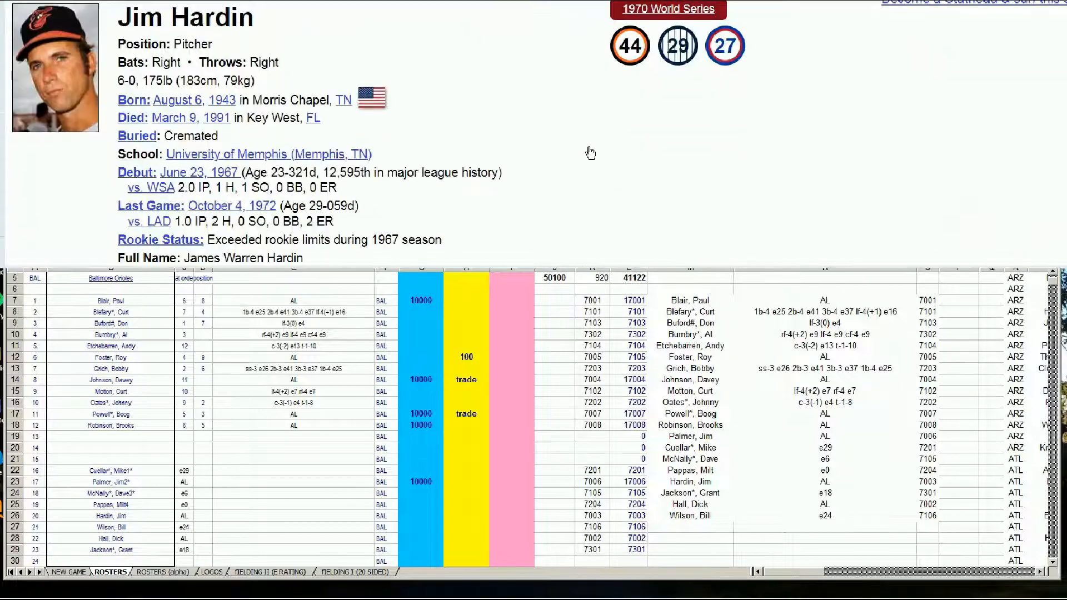
scroll(784, 161, "down", 8)
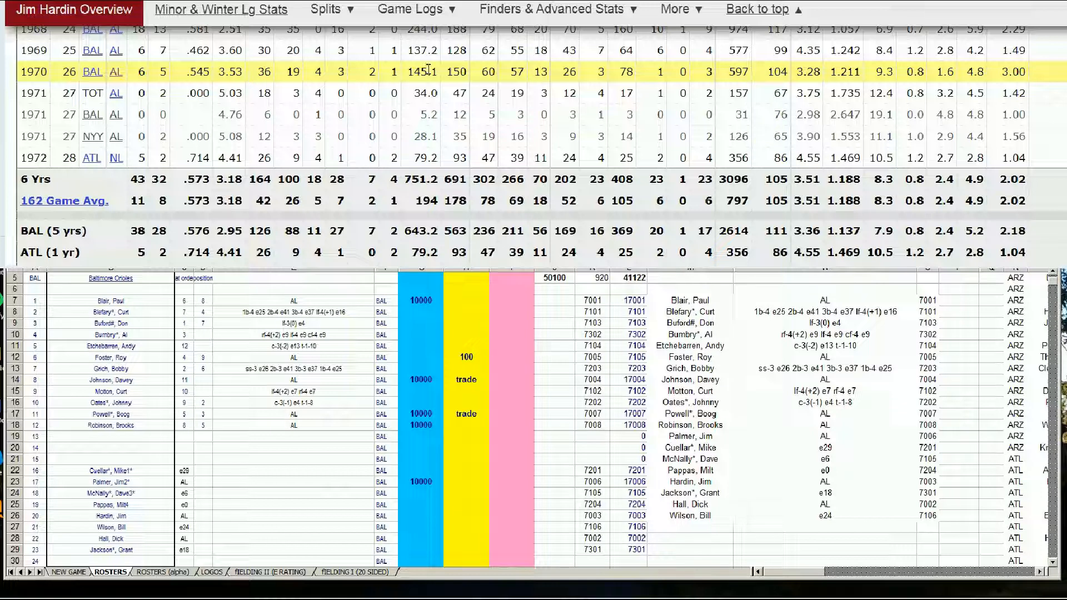
left_click(377, 90)
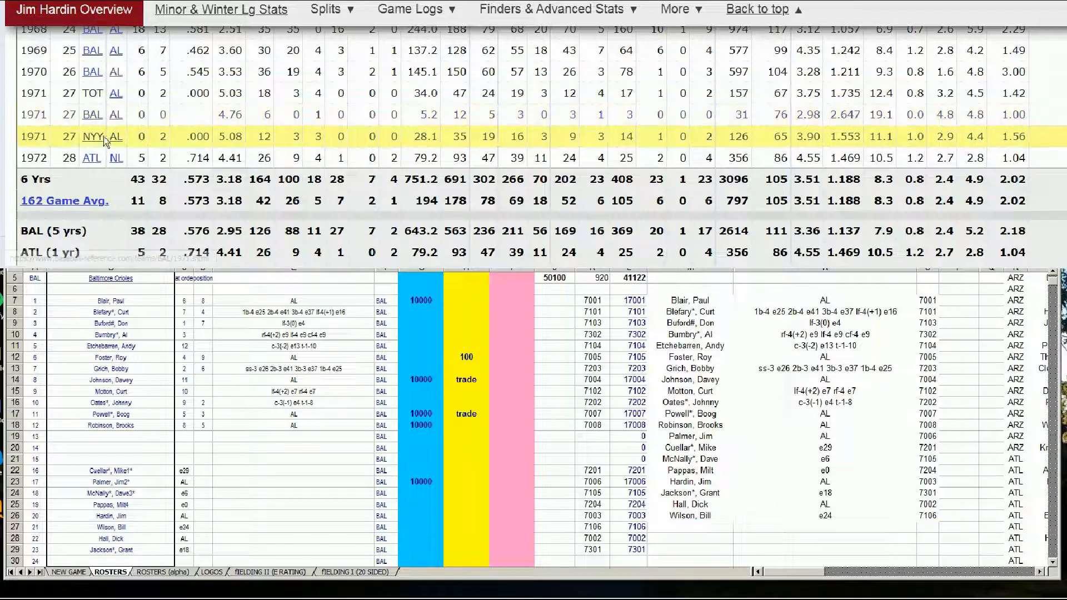
On Gary's Baseball Season Roster Page, open the 1971 (ORIGINAL) roster sheet and check the Yankees pitchers and the additional American League players for Hardin.
left_click(182, 0)
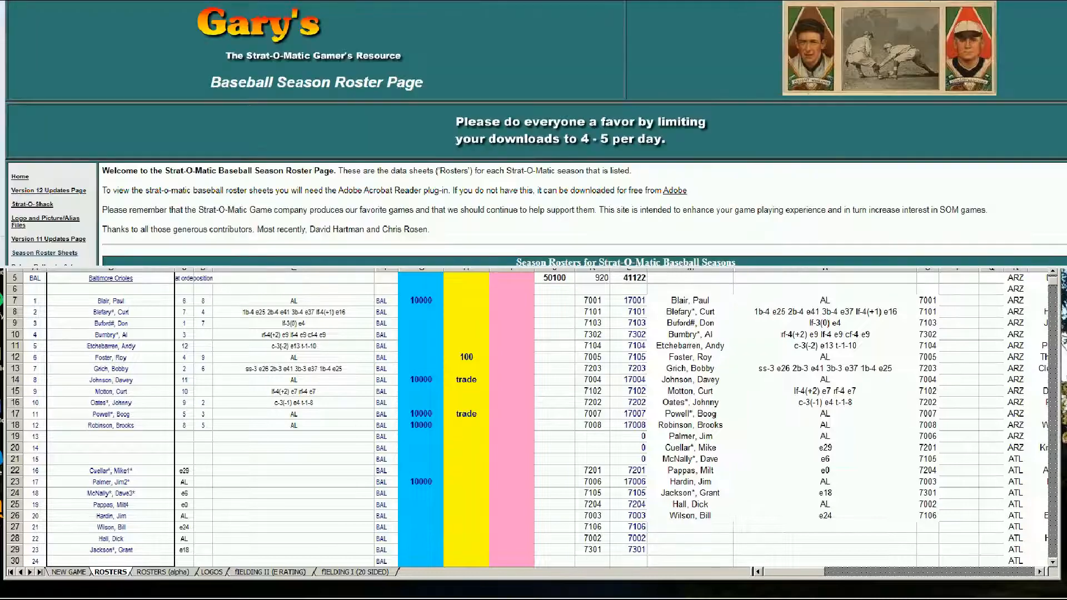
scroll(961, 116, "down", 3)
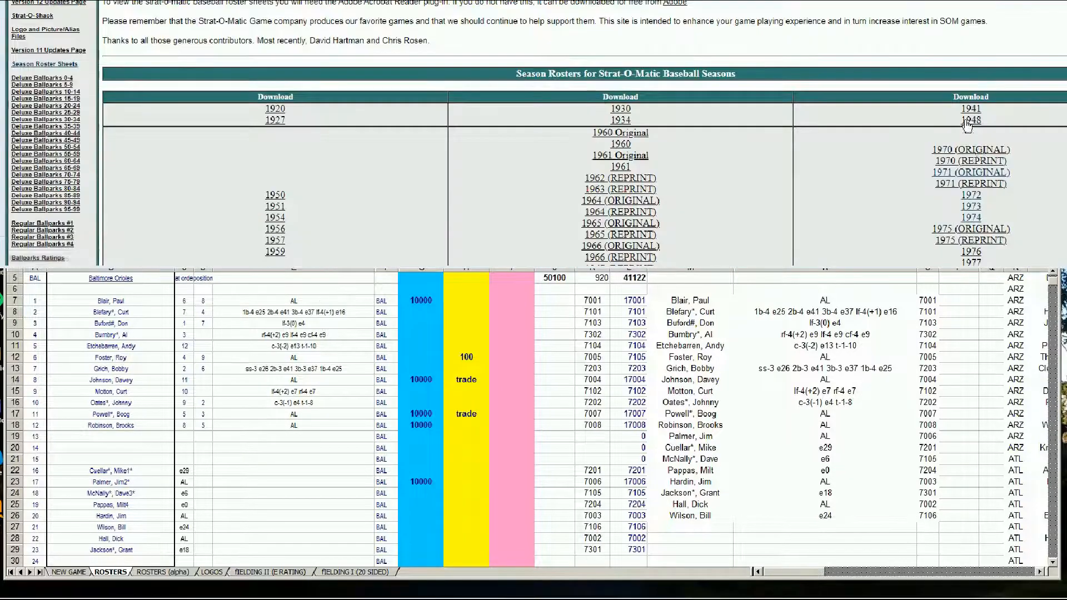
left_click(963, 173)
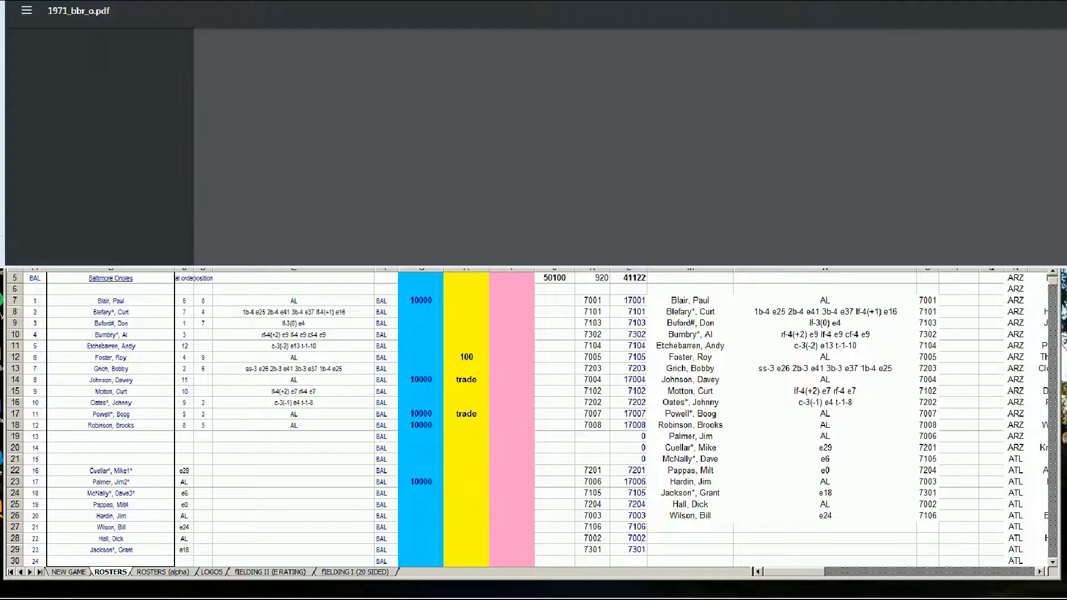
scroll(675, 147, "down", 3)
scroll(675, 148, "up", 4)
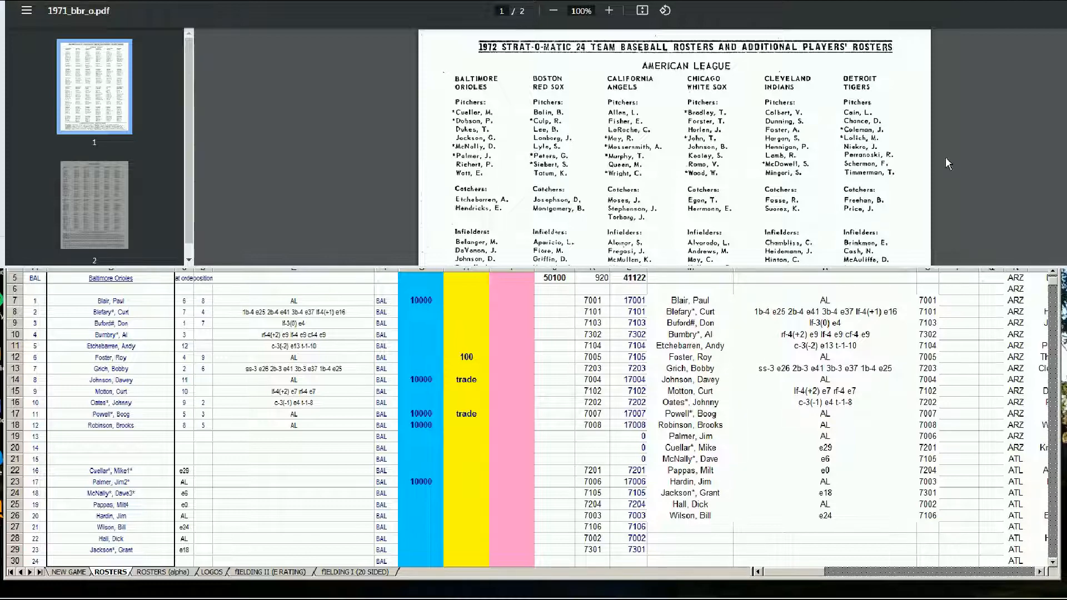
scroll(948, 164, "down", 5)
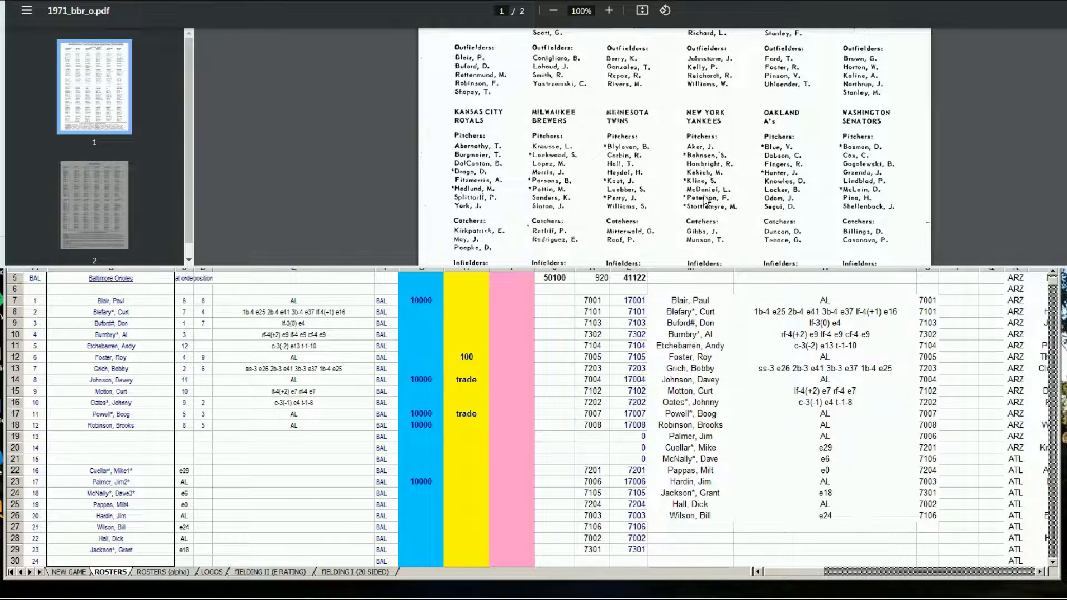
scroll(707, 207, "down", 6)
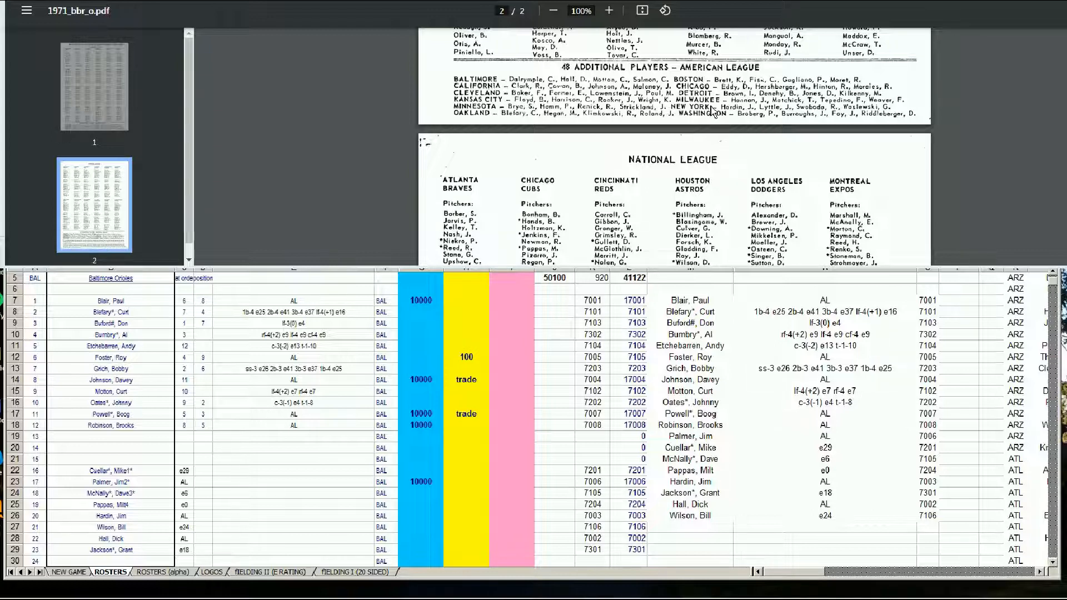
Return to Hardin's Baseball Reference page, and enter 100 in the yellow column of his Excel roster row (H26).
left_click(127, 1)
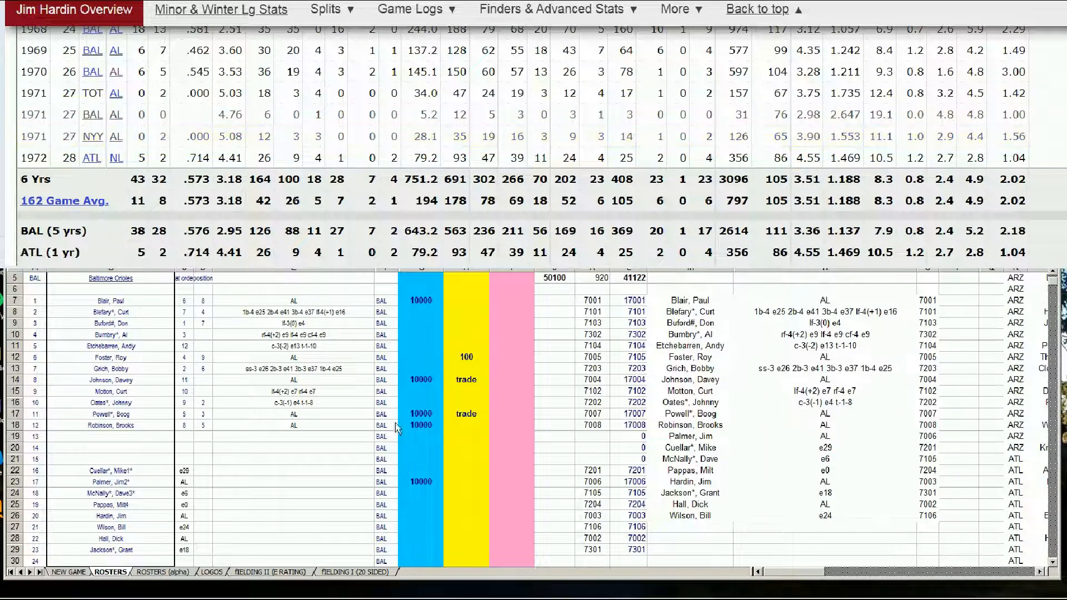
left_click(447, 492)
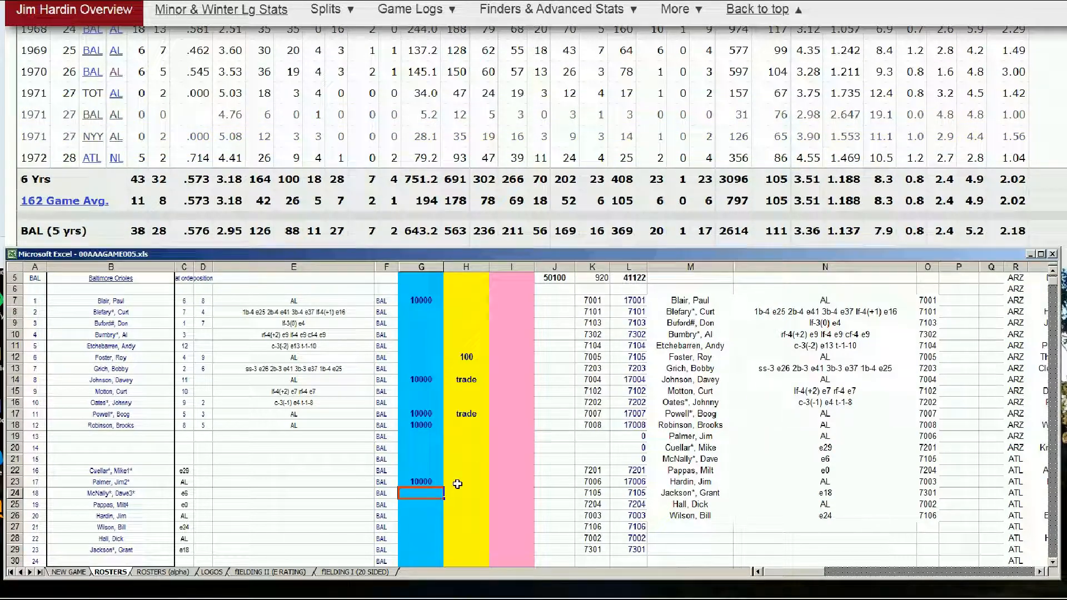
key("Up")
key("Right")
key("Left")
key("Right")
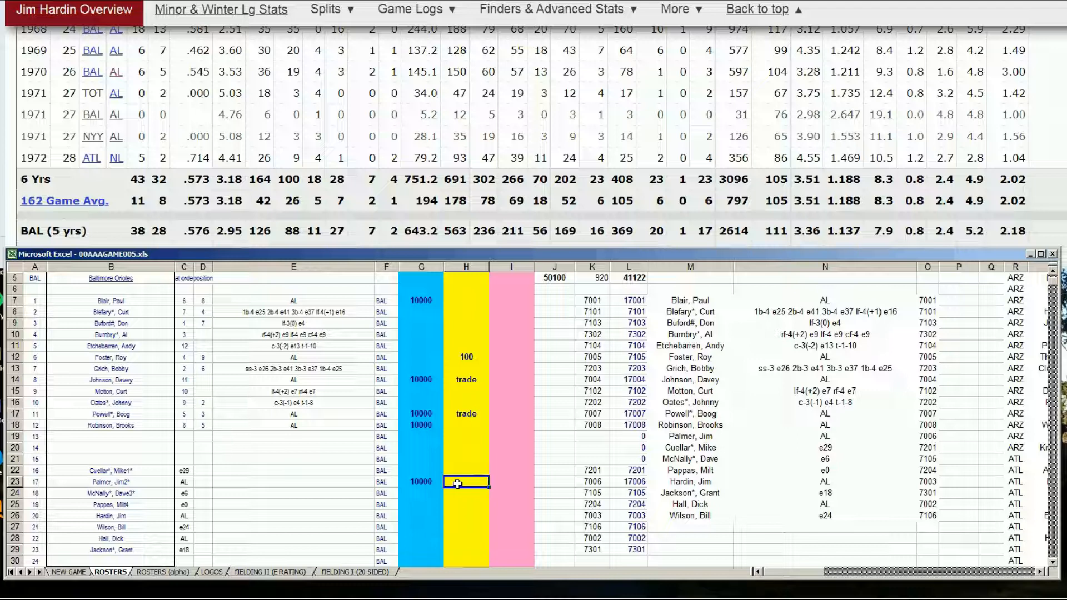
key("Down")
key("Down")
key("Down")
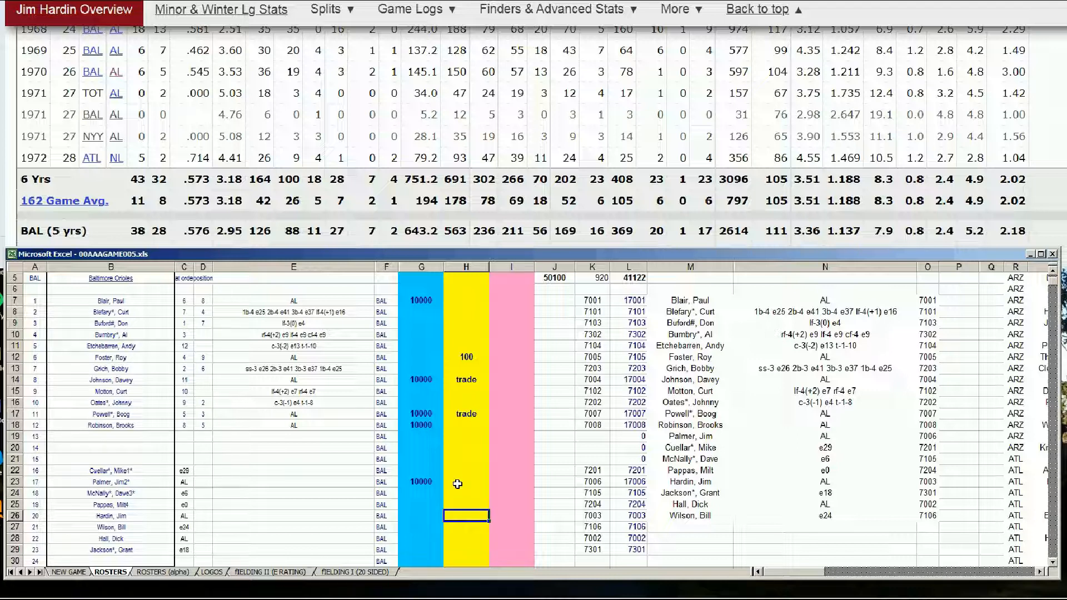
type("100")
Search Baseball Reference for Dick Hall (1952-1971) and open his player page.
left_click(757, 10)
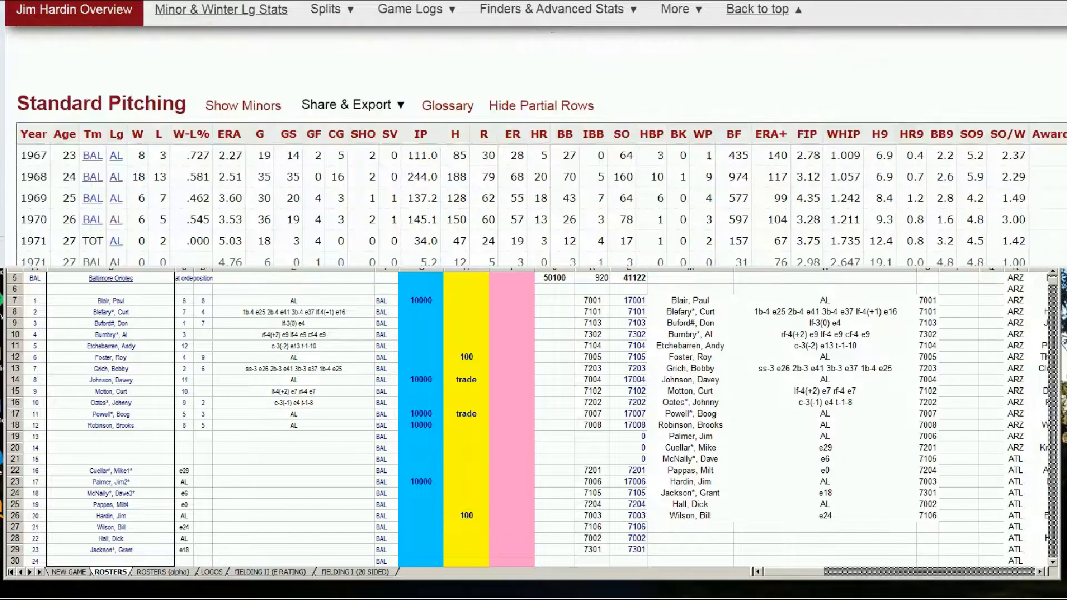
left_click(836, 47)
type("dick")
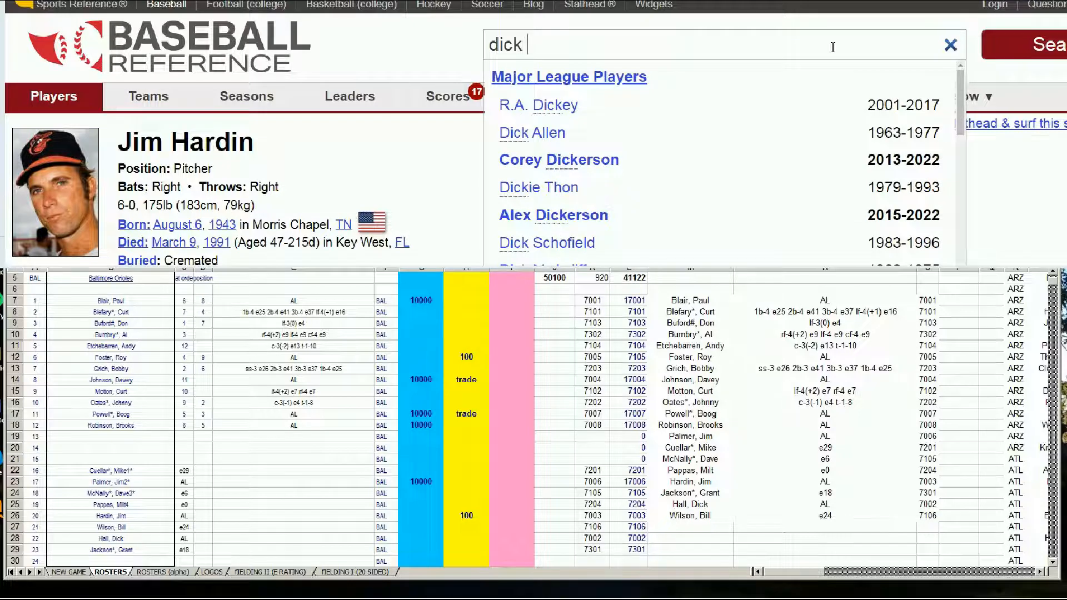
type("  hall")
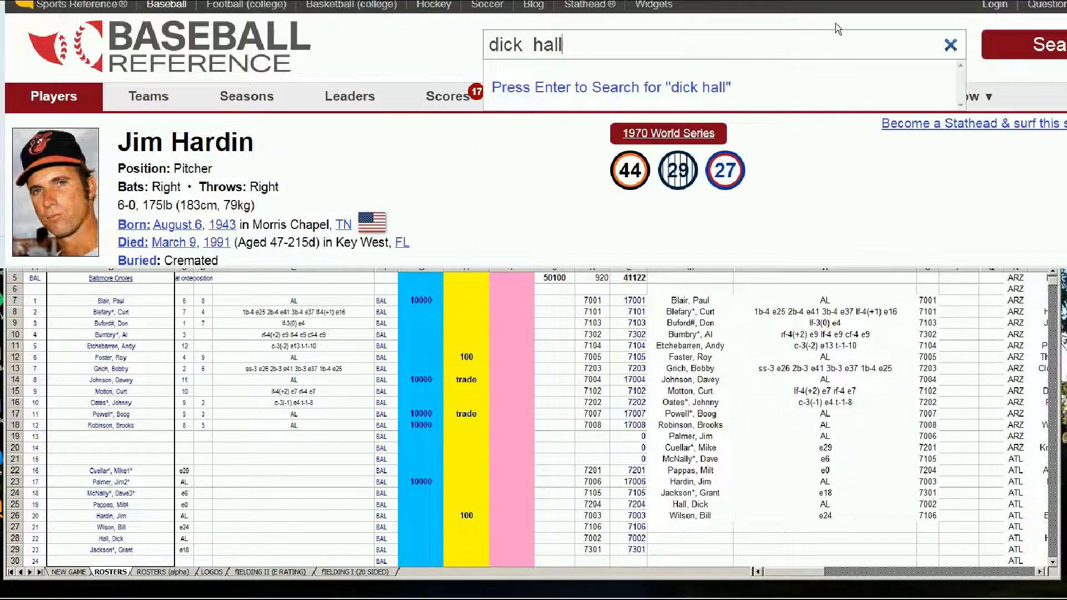
left_click(528, 45)
key("BackSpace")
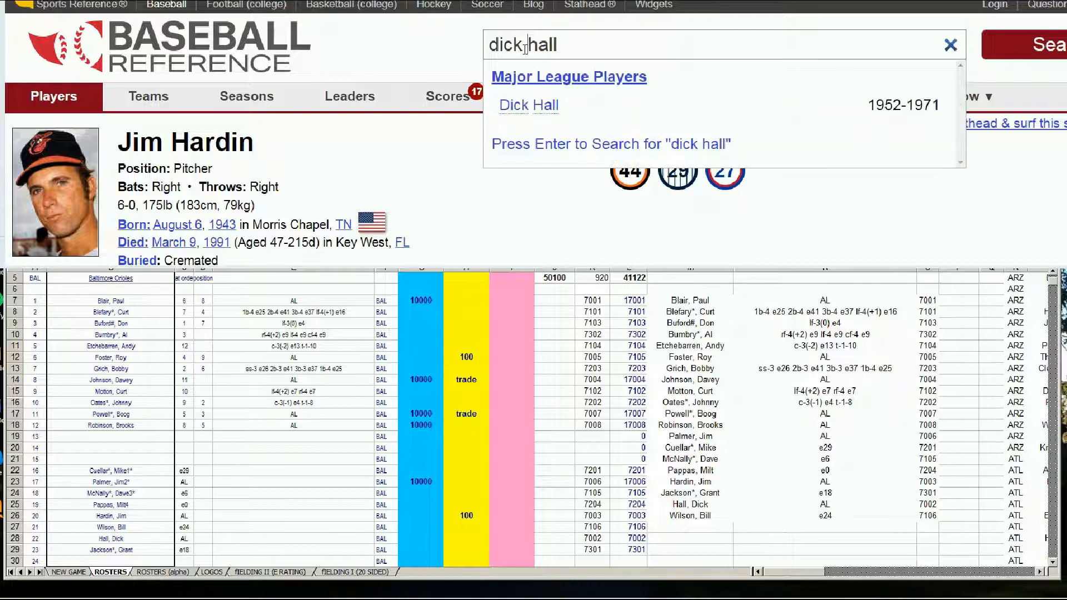
left_click(517, 118)
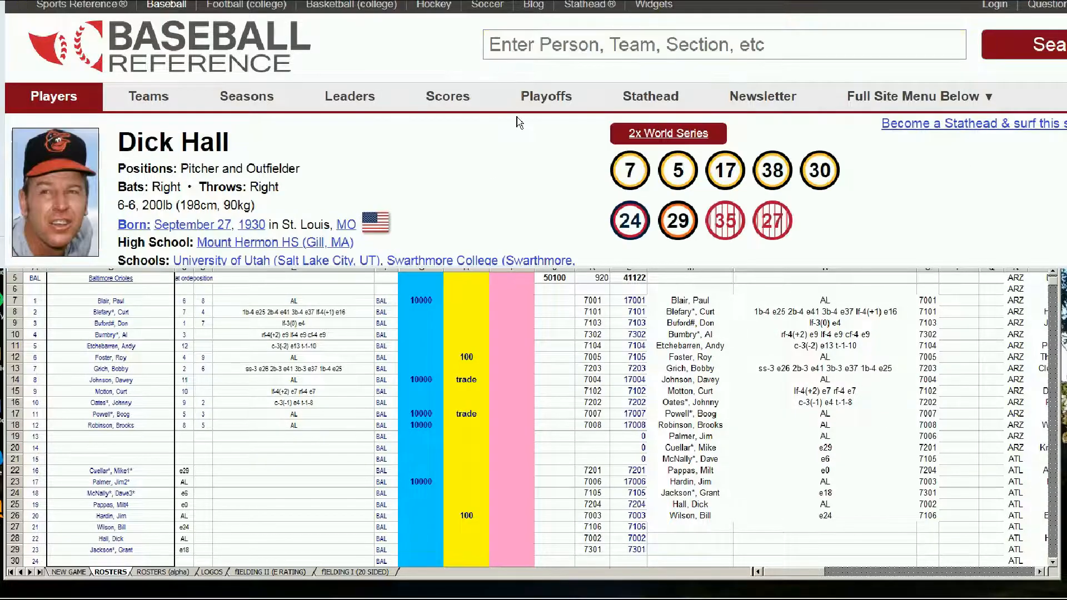
Examine the teams and years in Dick Hall's Standard Pitching table through the 1971 season.
scroll(483, 151, "down", 3)
scroll(487, 152, "down", 8)
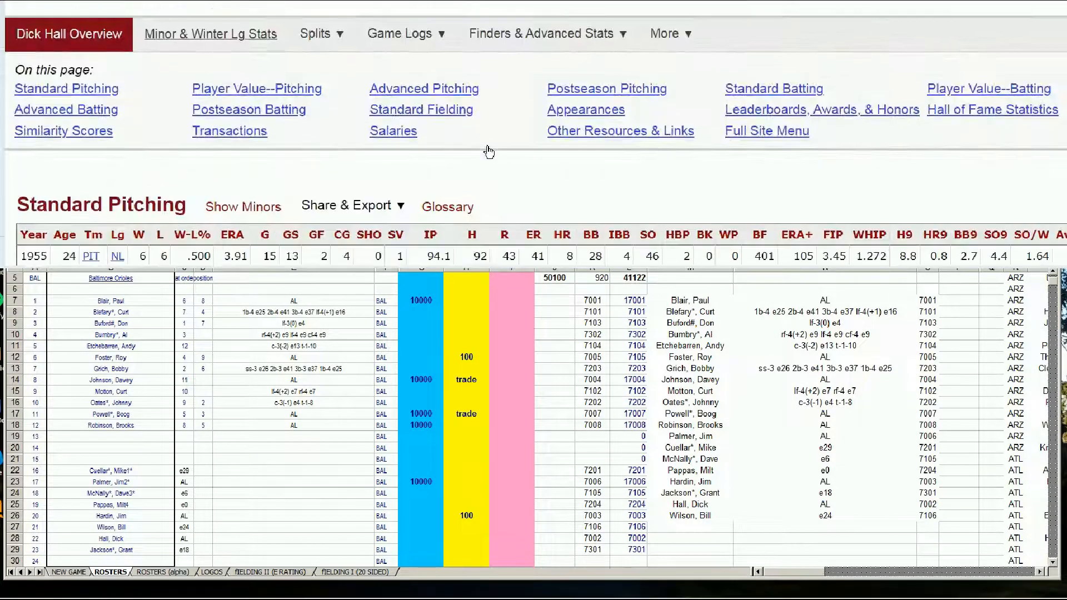
scroll(755, 70, "up", 5)
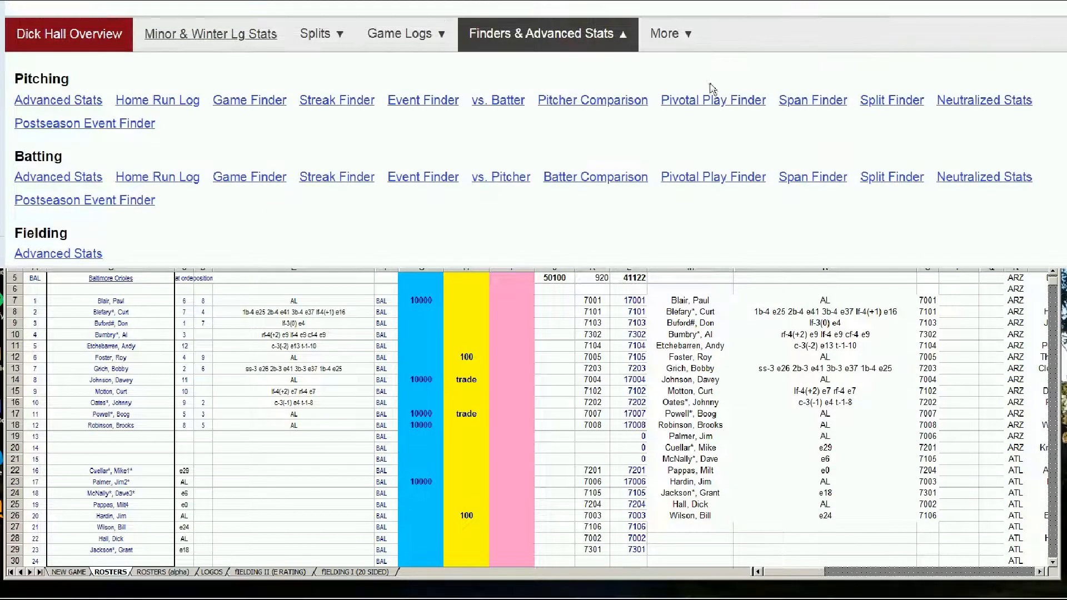
scroll(756, 70, "down", 8)
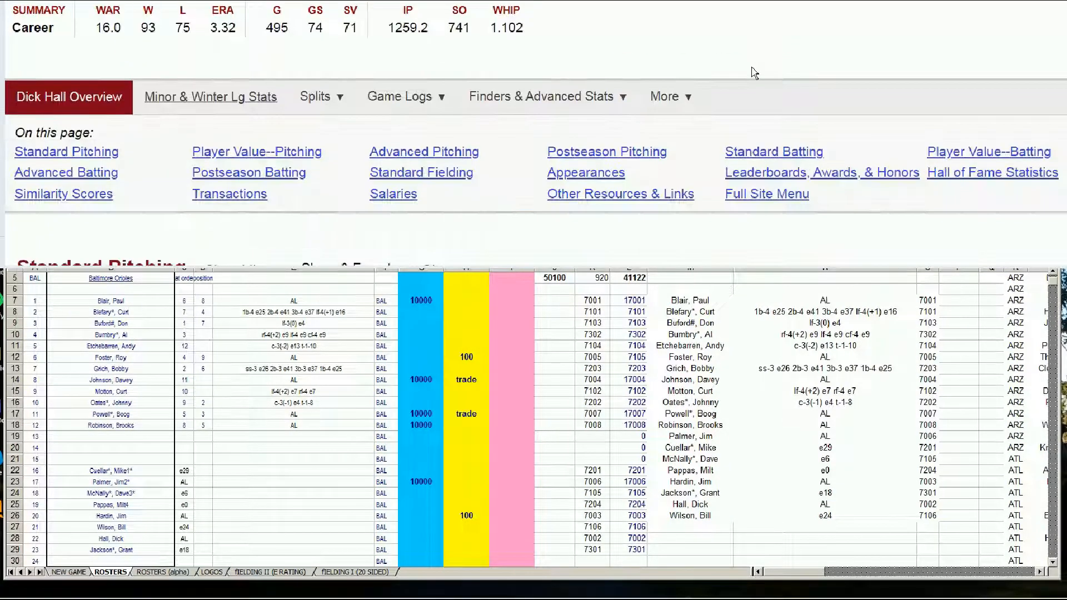
scroll(751, 73, "down", 5)
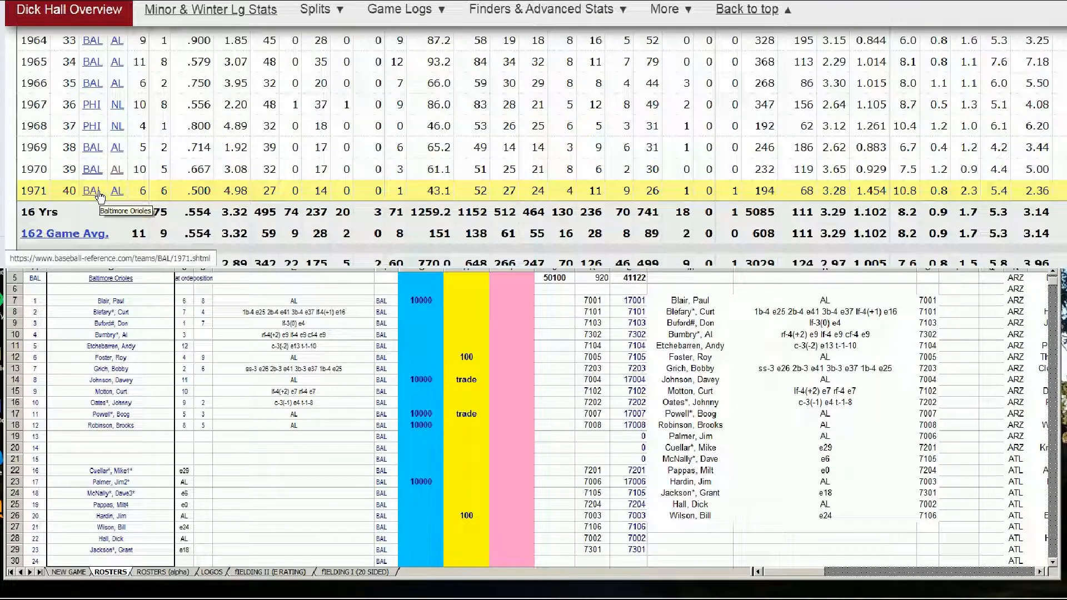
mouse_move(237, 196)
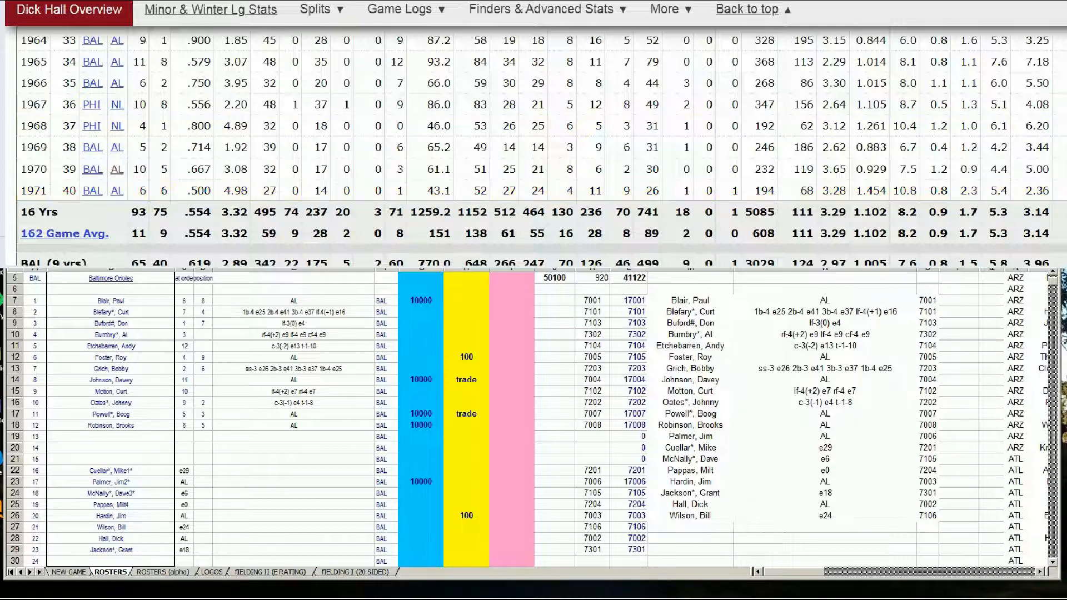
Return to the 1971_bbr_o.pdf roster sheet and check the Orioles pitchers and the additional American League players for Hall.
left_click(608, 1)
scroll(591, 124, "up", 9)
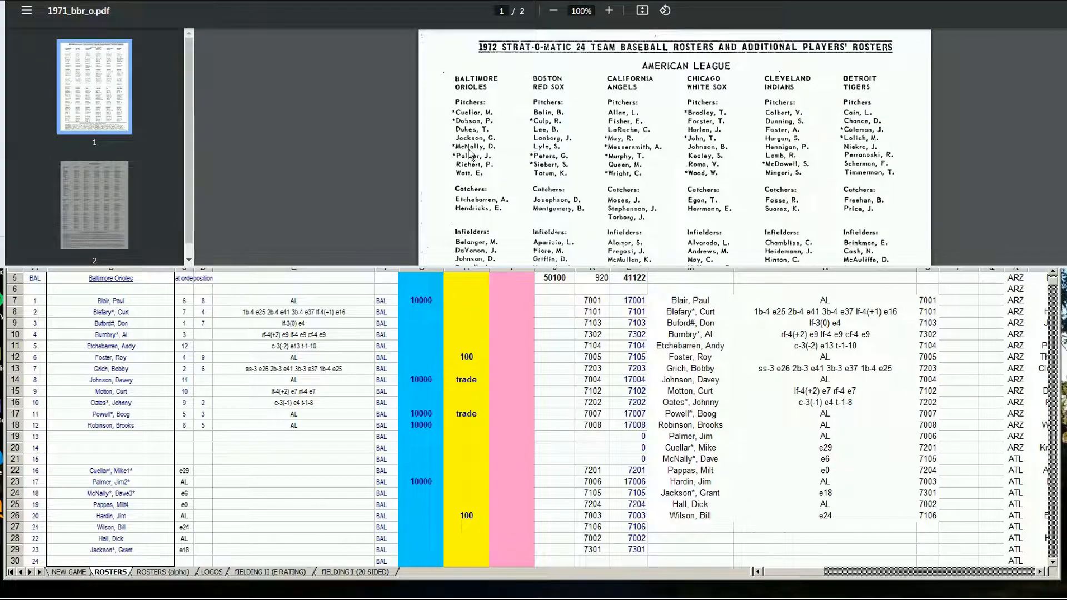
scroll(469, 176, "down", 5)
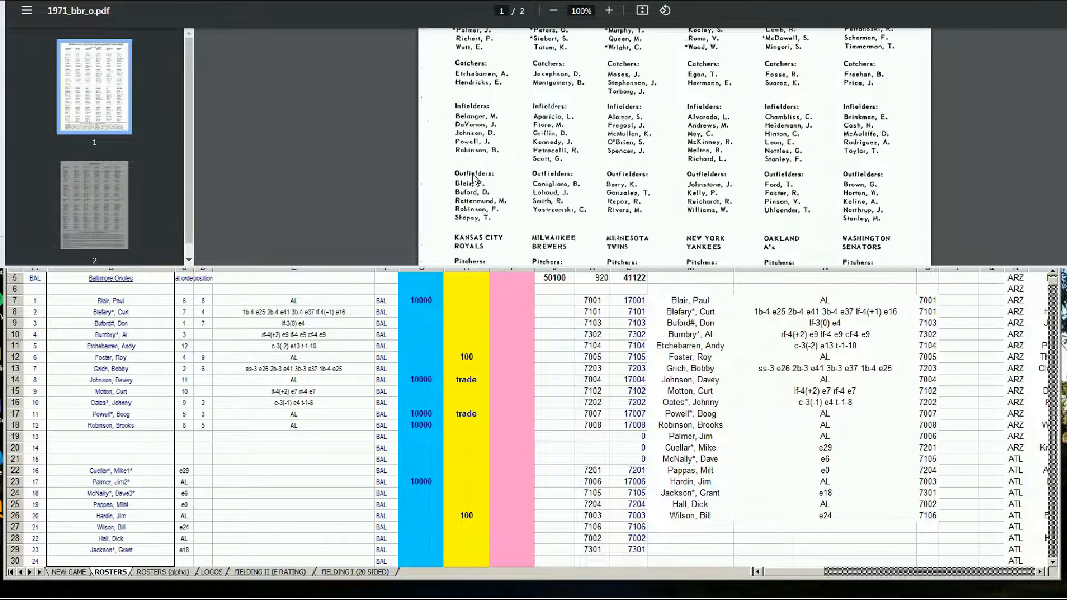
scroll(474, 179, "down", 10)
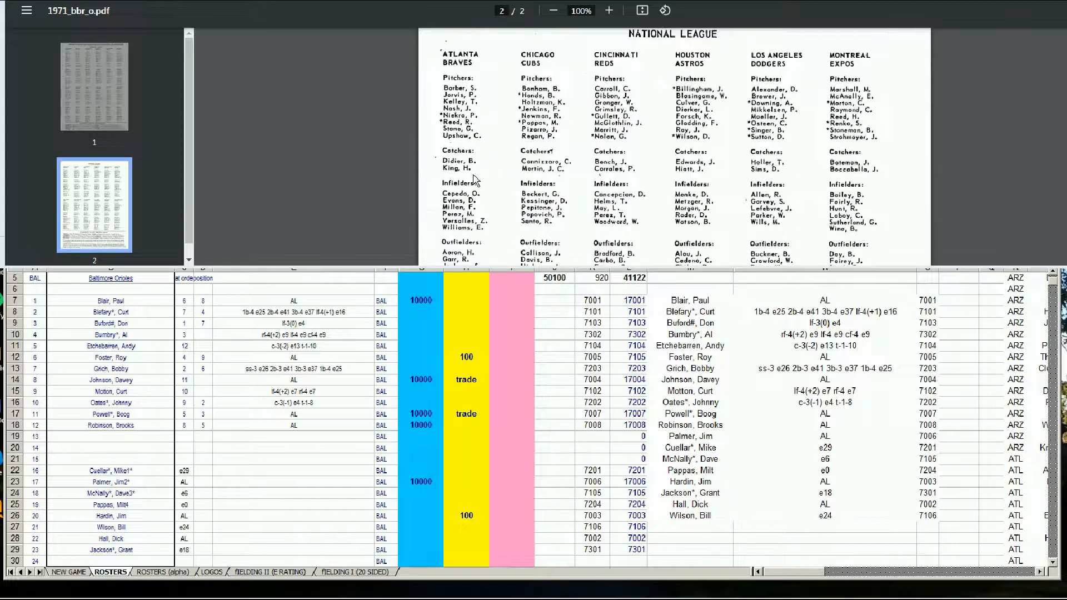
scroll(473, 179, "up", 6)
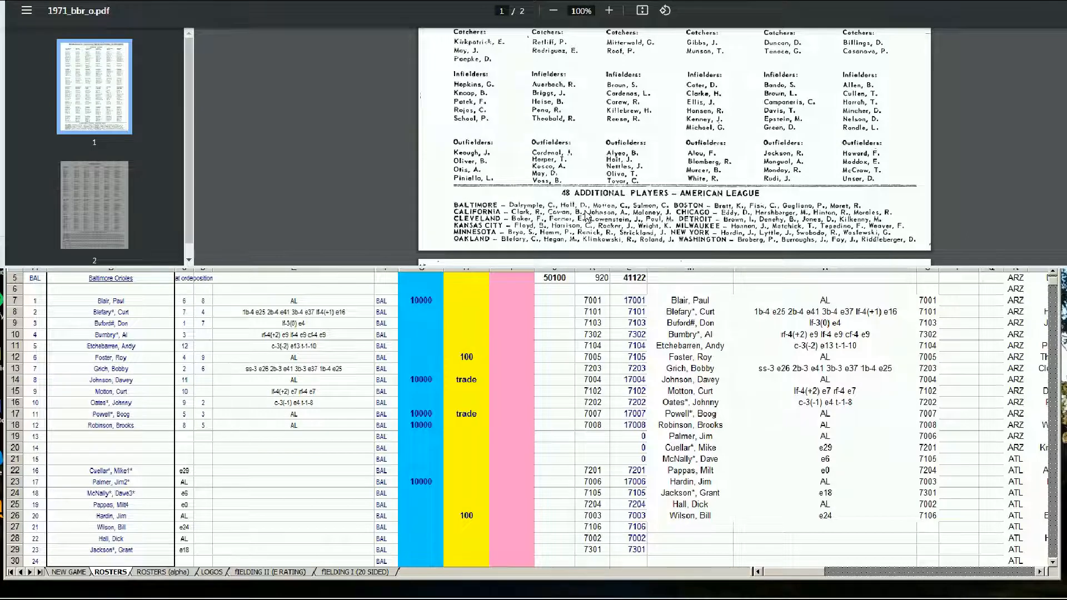
Enter 100 in the yellow column of Dick Hall's row (H28) in the Excel roster.
left_click(468, 519)
key("Return")
key("Up")
key("Up")
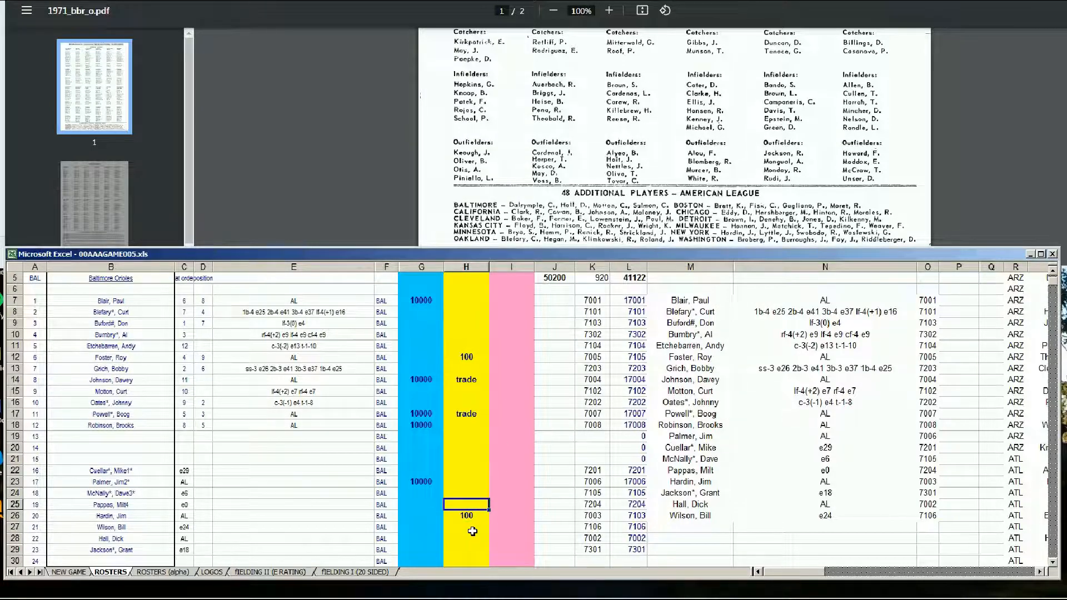
key("Down")
key("Down")
key("Down")
type("100")
key("Up")
key("Down")
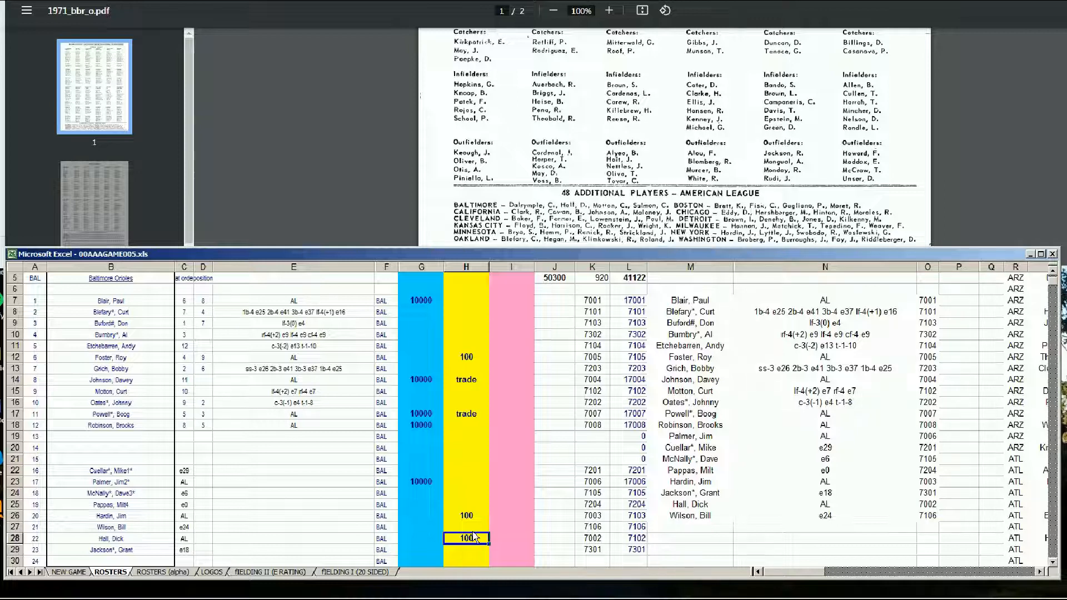
Review the 10000 and trade markers in the Orioles rows for Davey Johnson and Boog Powell.
left_click_drag(420, 379, 457, 381)
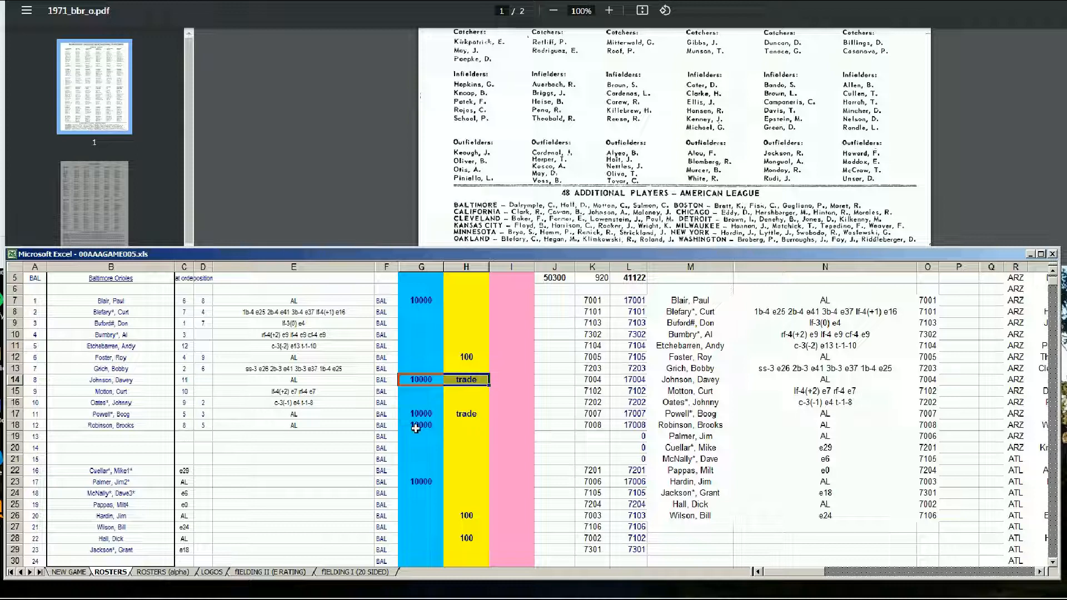
left_click(418, 414)
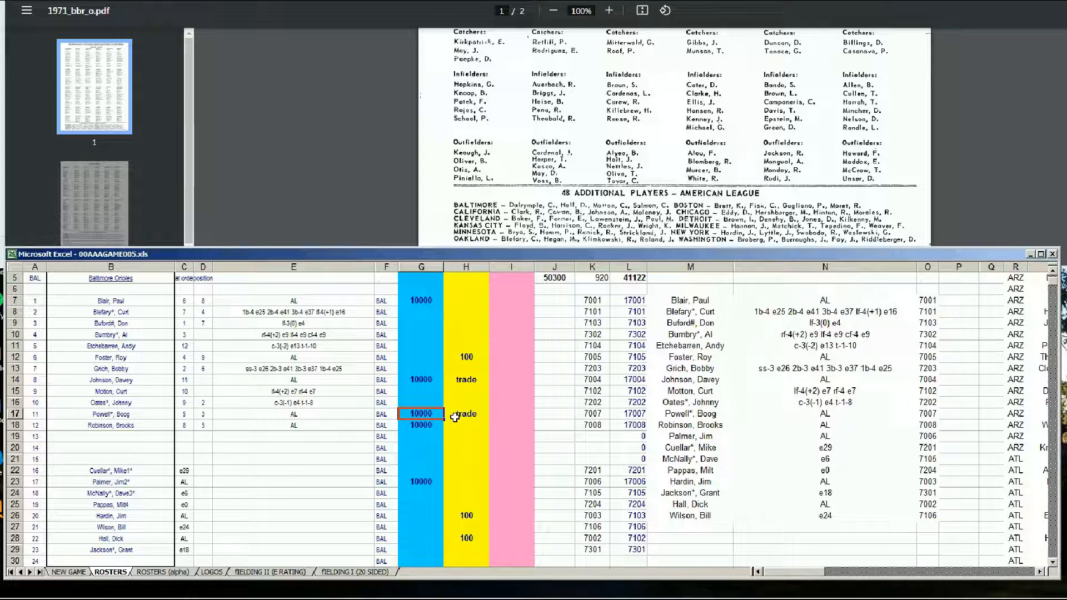
left_click(427, 379)
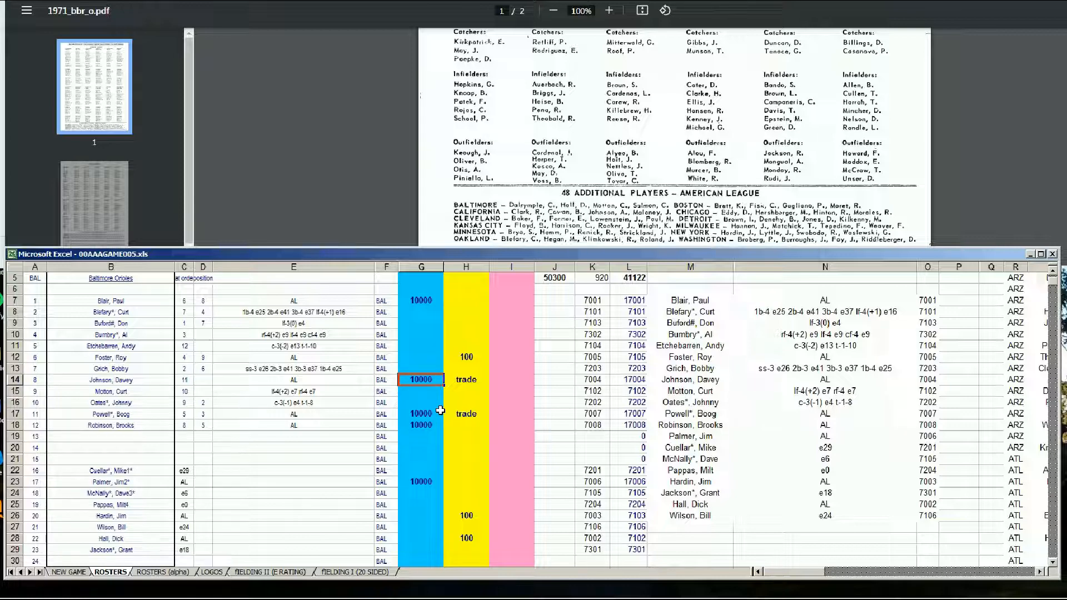
Go through the team rosters on the ROSTERS sheet down to the Atlanta Braves roster.
key("Page_Down")
key("Page_Down")
key("Page_Down")
key("Page_Down")
key("Page_Down")
key("Page_Down")
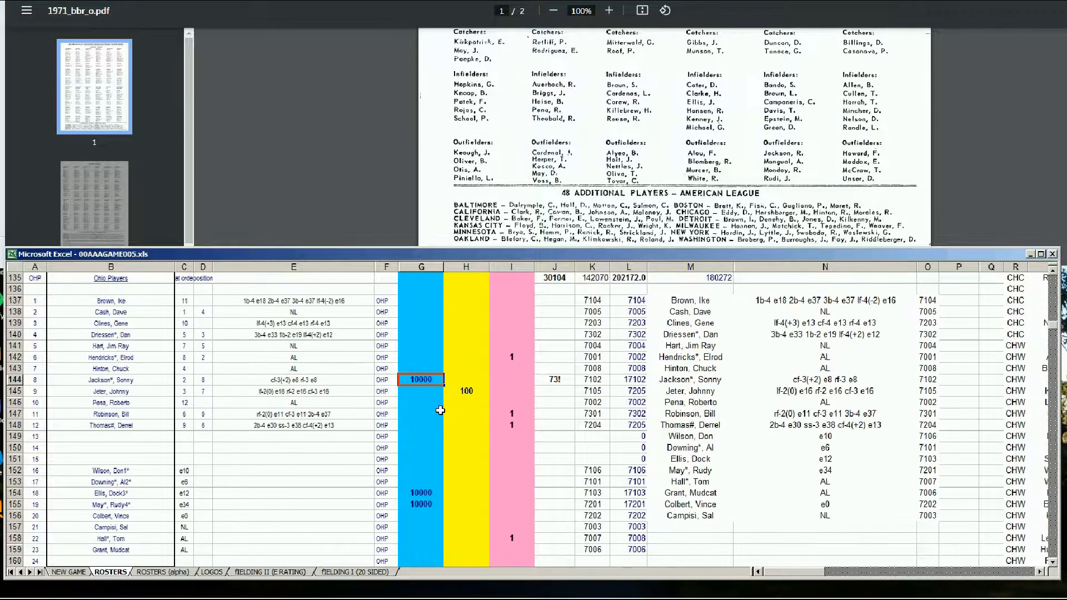
key("Page_Down")
key("Page_Down")
key("Page_Down")
key("Page_Down")
key("Page_Down")
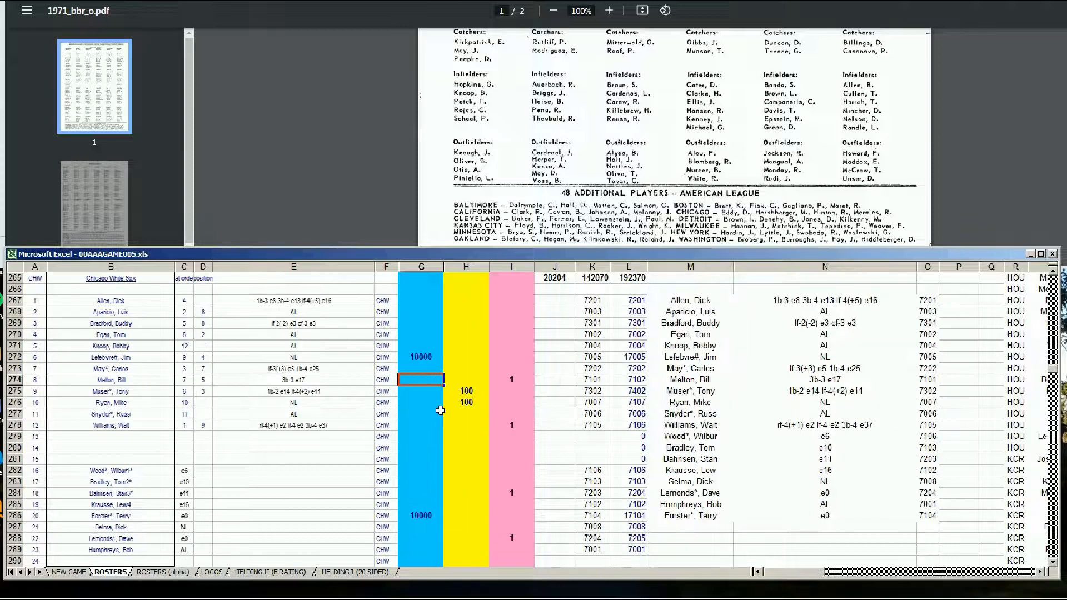
key("Page_Down")
key("Page_Down")
key("Page_Down")
key("Page_Down")
key("Page_Down")
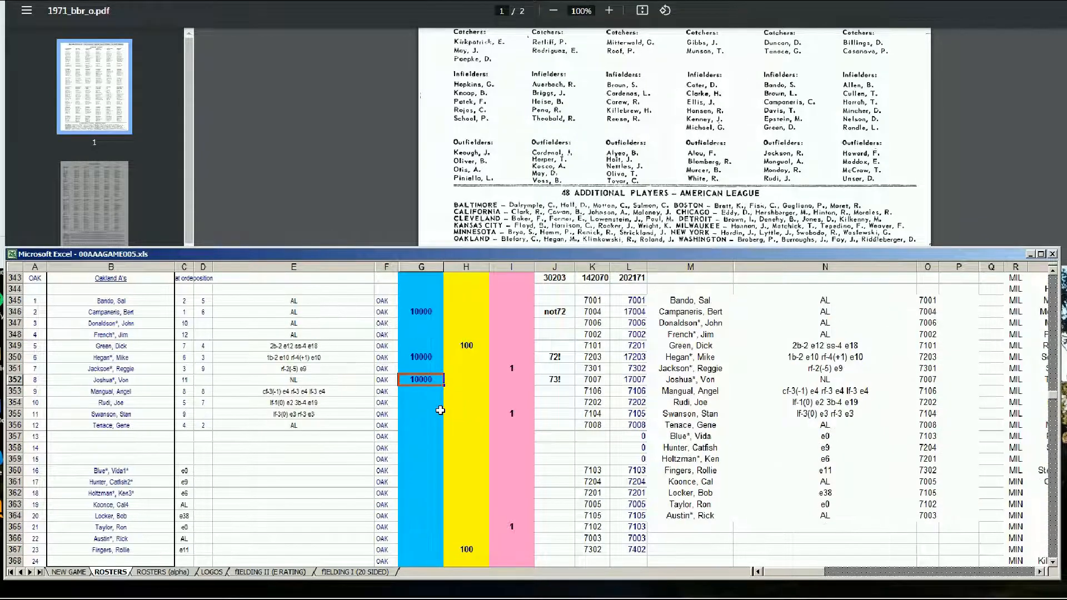
key("Page_Down")
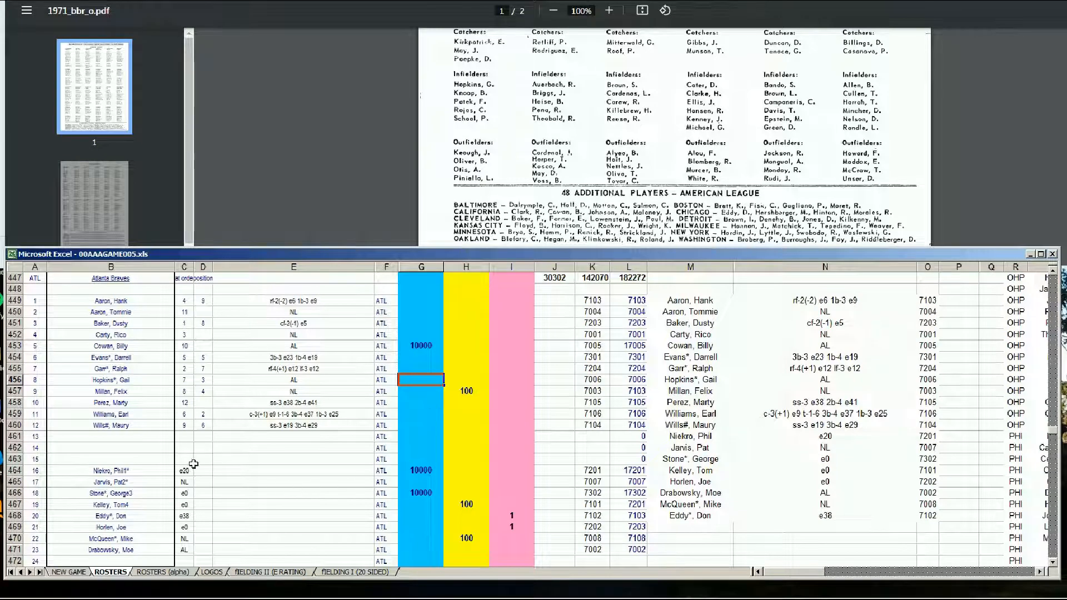
Examine the Braves roster rows for Earl Williams, Dusty Baker, Darrell Evans, Ralph Garr and Felix Millan, including Williams' player code.
left_click(139, 414)
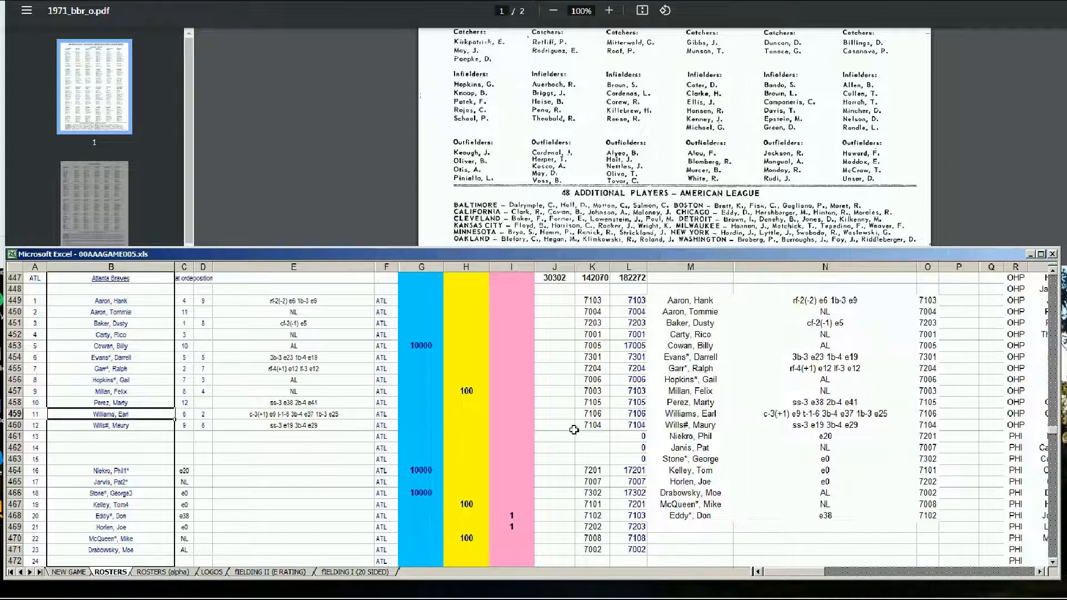
left_click(594, 416)
left_click(147, 417)
left_click(131, 324)
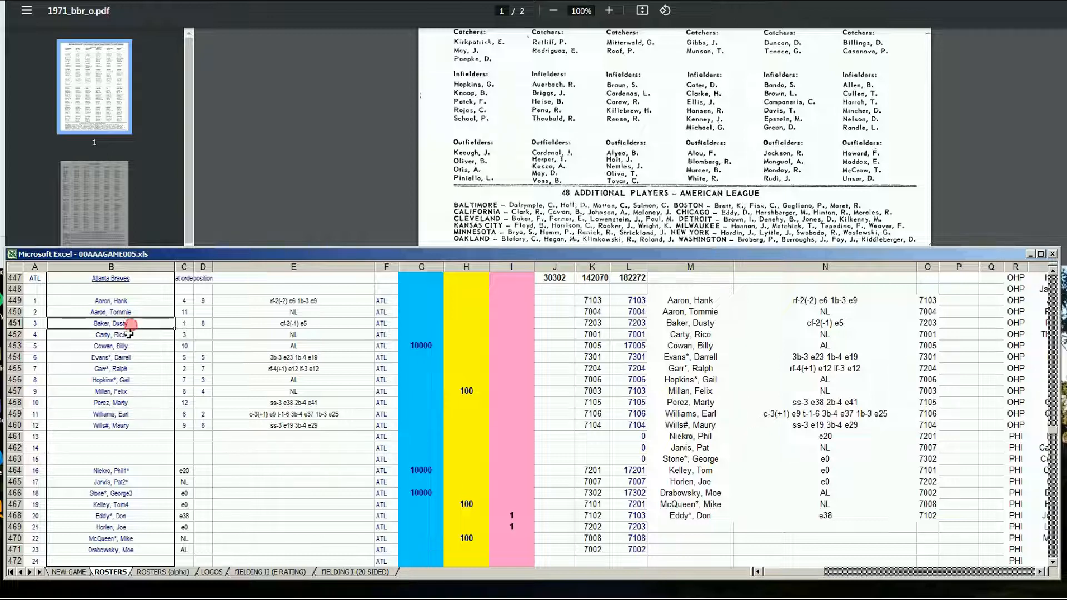
left_click(143, 357)
left_click(146, 369)
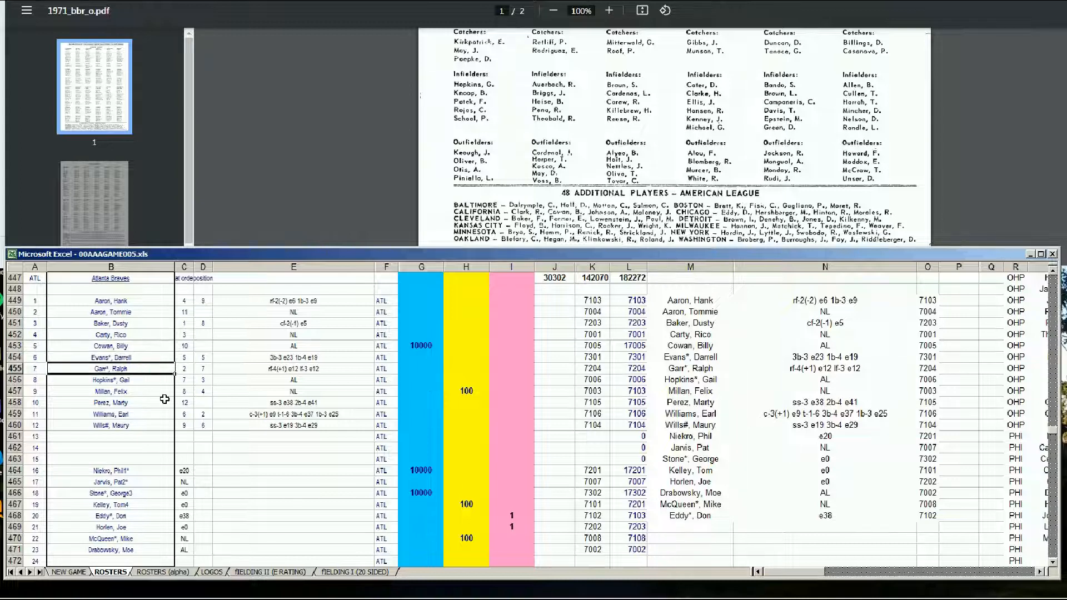
left_click(142, 390)
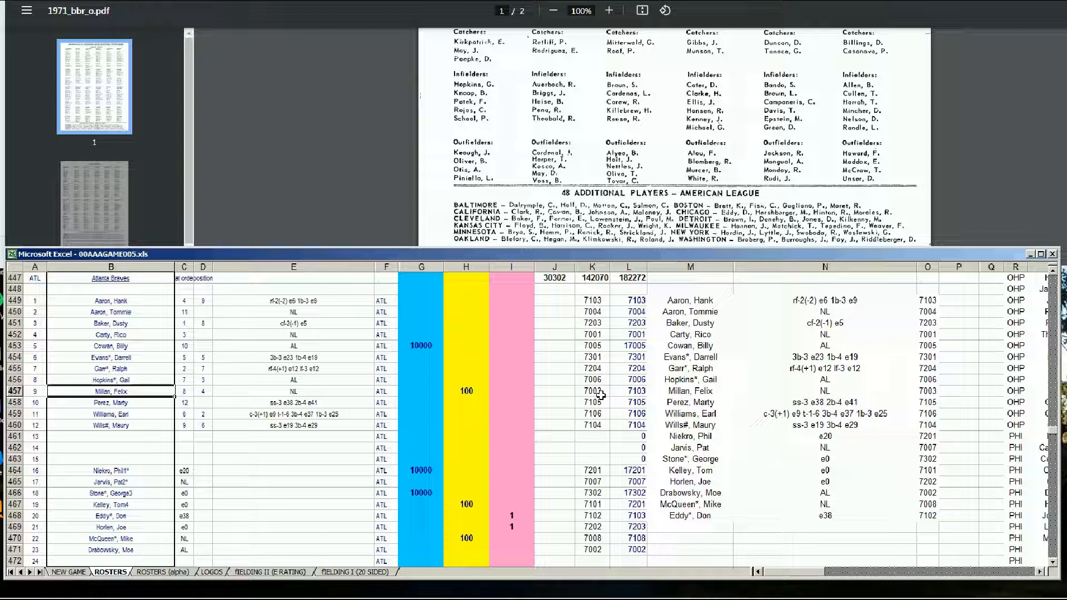
left_click(148, 417)
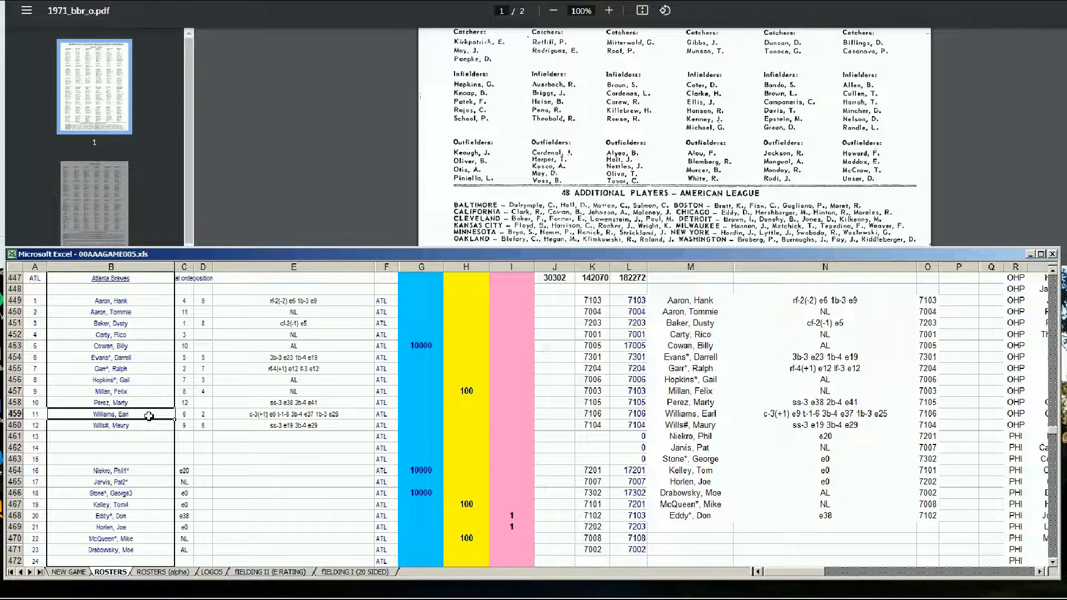
Return to the Baltimore Orioles roster and examine the rows for Johnny Oates, Andy Etchebarren and Roy Foster.
scroll(149, 415, "up", 20)
scroll(149, 415, "up", 20)
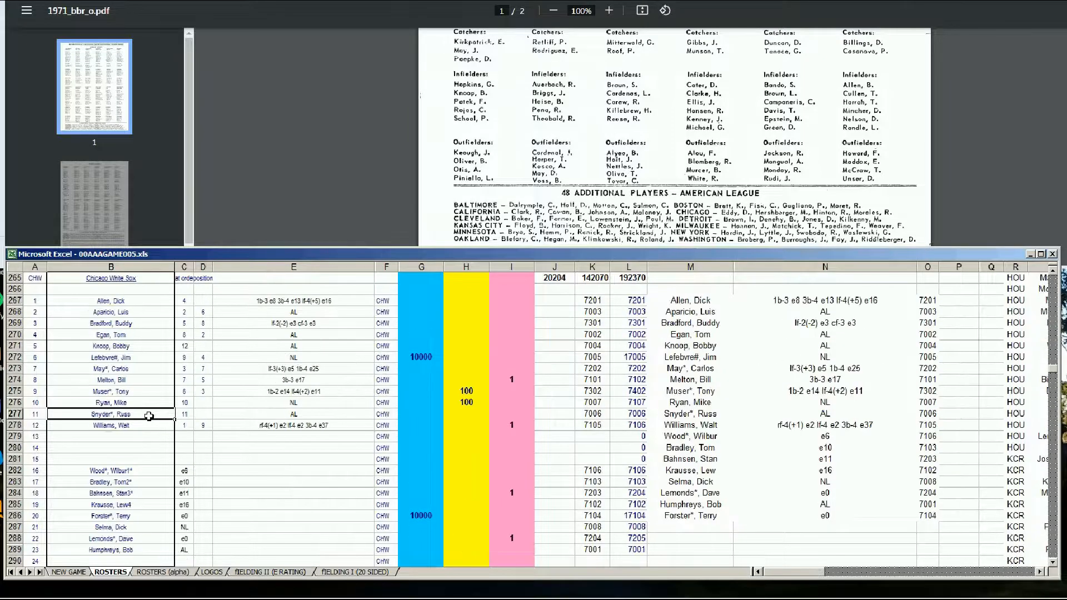
scroll(149, 415, "up", 20)
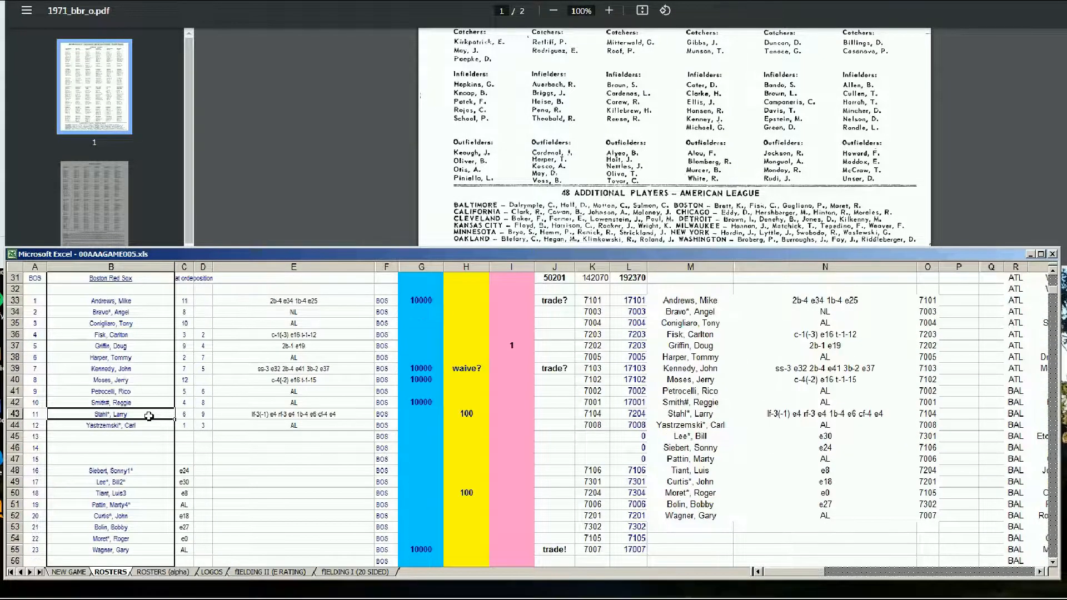
scroll(148, 416, "up", 9)
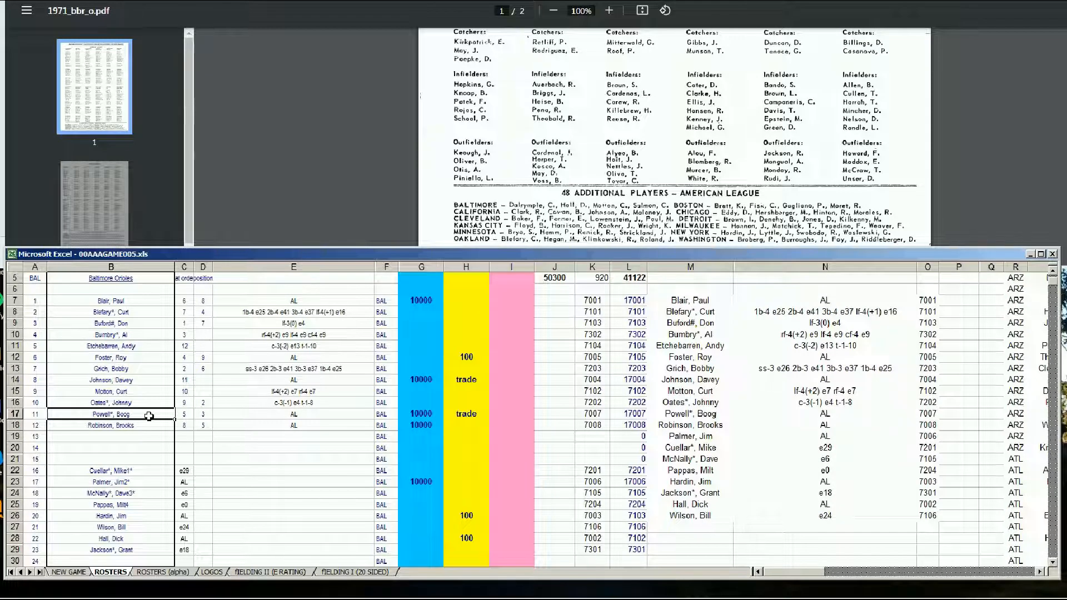
left_click(151, 403)
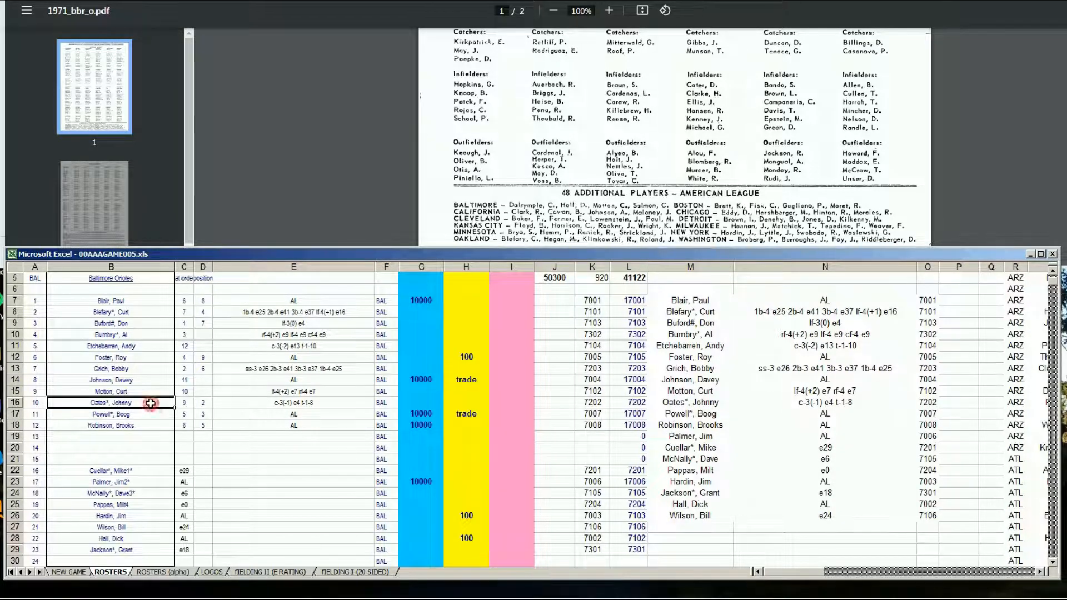
left_click(150, 347)
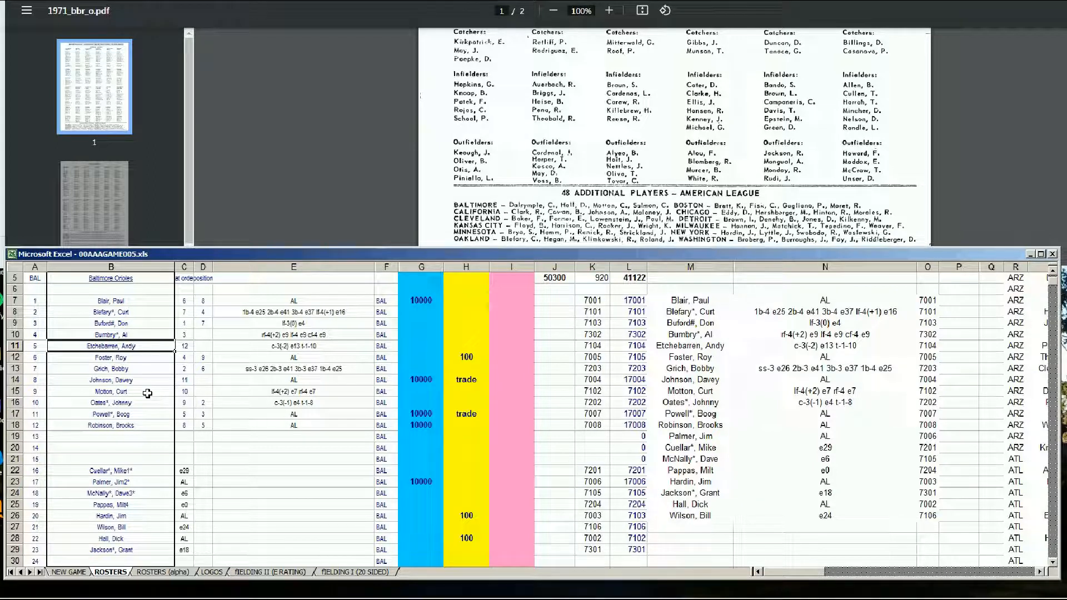
key("Down")
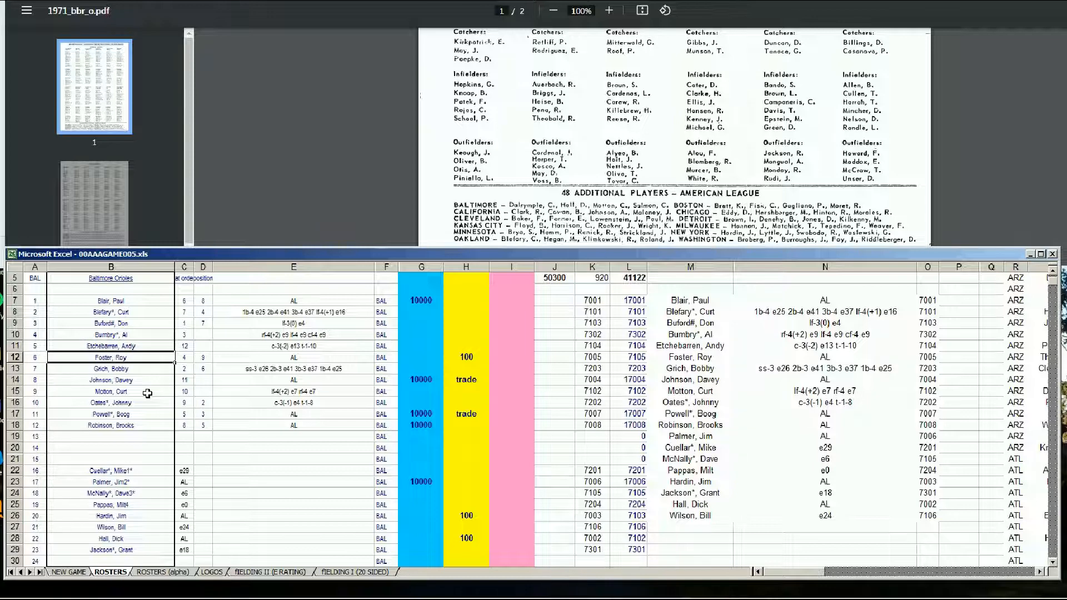
Go through the team rosters on the ROSTERS sheet from the Baltimore Orioles down to the Atlanta Braves.
key("Page_Down")
key("Page_Down")
key("Page_Down")
key("Page_Down")
key("Page_Down")
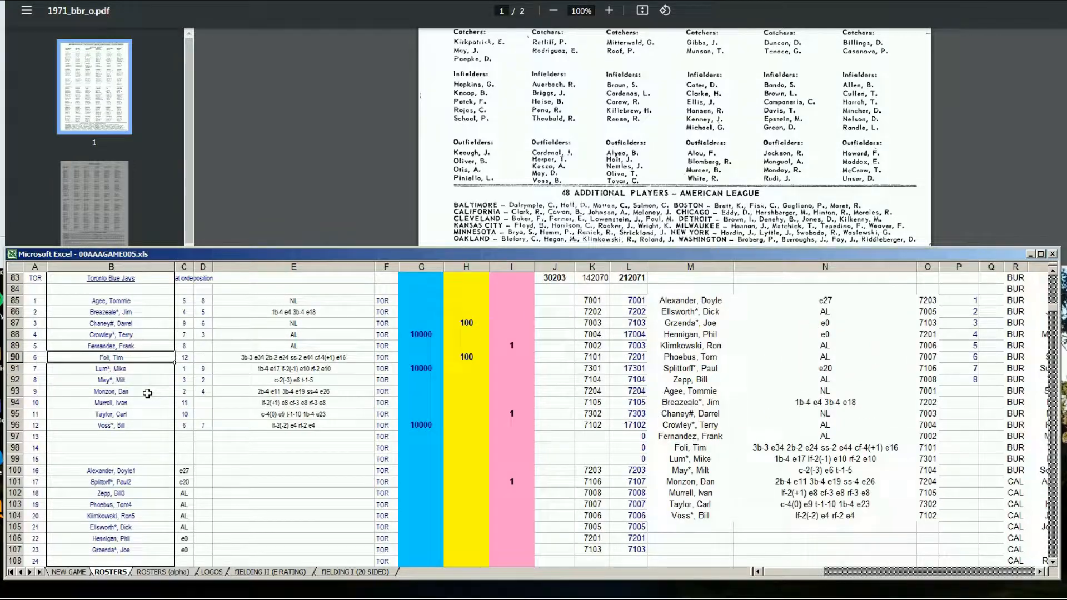
key("Page_Down")
key("Page_Down")
key("Page_Down")
key("Page_Down")
key("Page_Down")
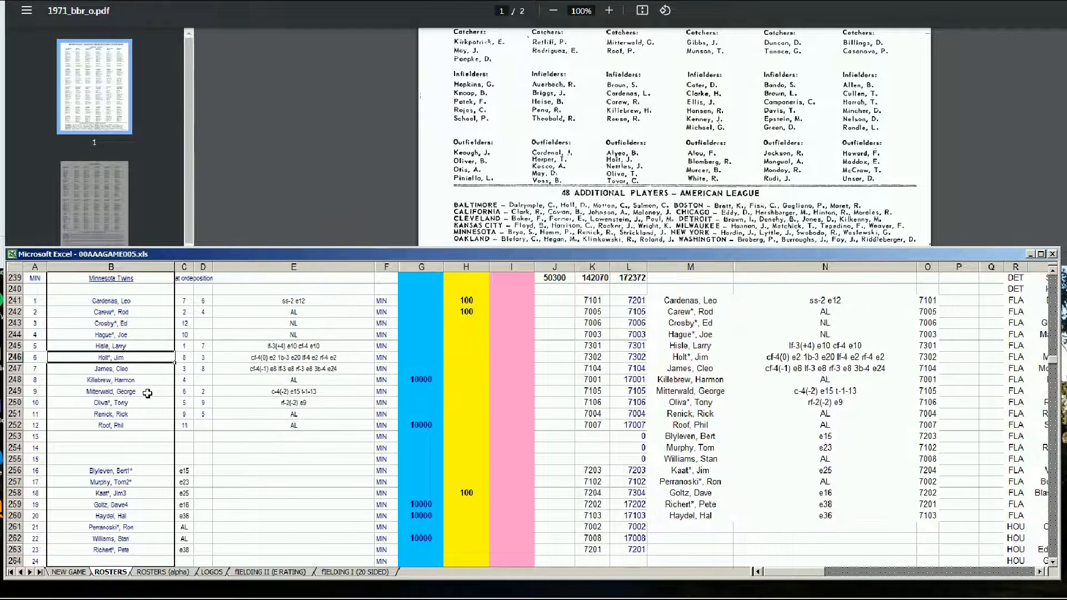
key("Page_Down")
key("Page_Down")
key("Page_Down")
key("Page_Down")
key("Page_Down")
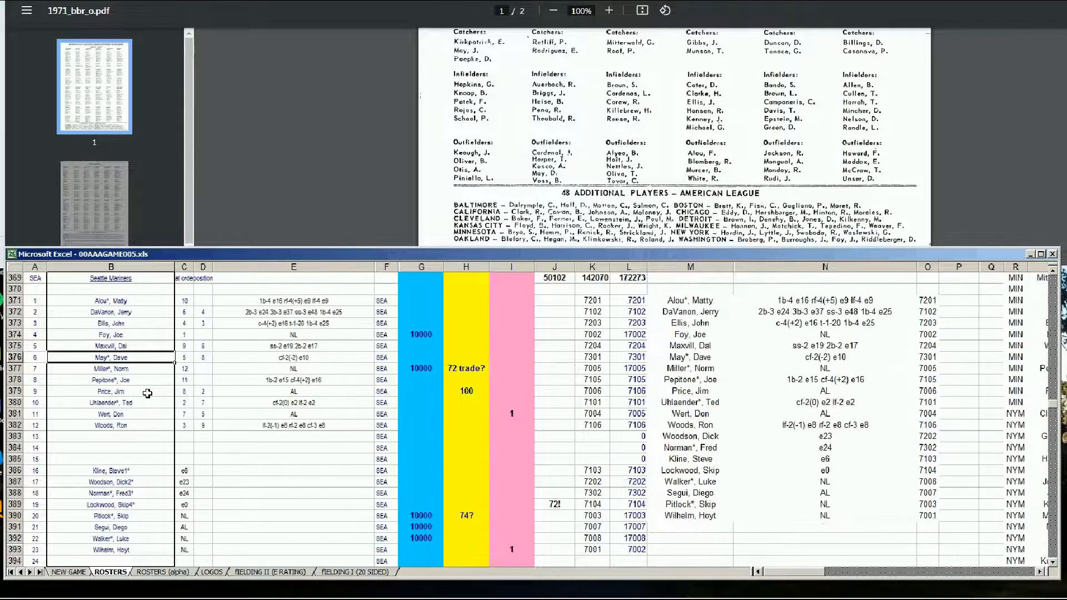
key("Page_Down")
key("Page_Down")
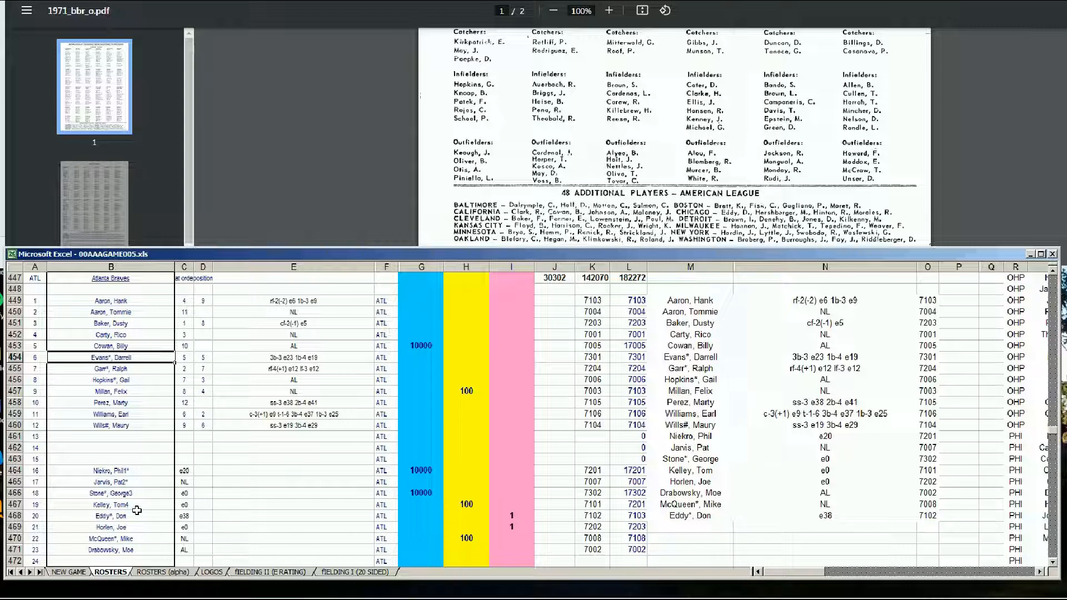
Examine the Braves roster rows for Moe Drabowsky, Earl Williams and Rico Carty.
left_click(146, 550)
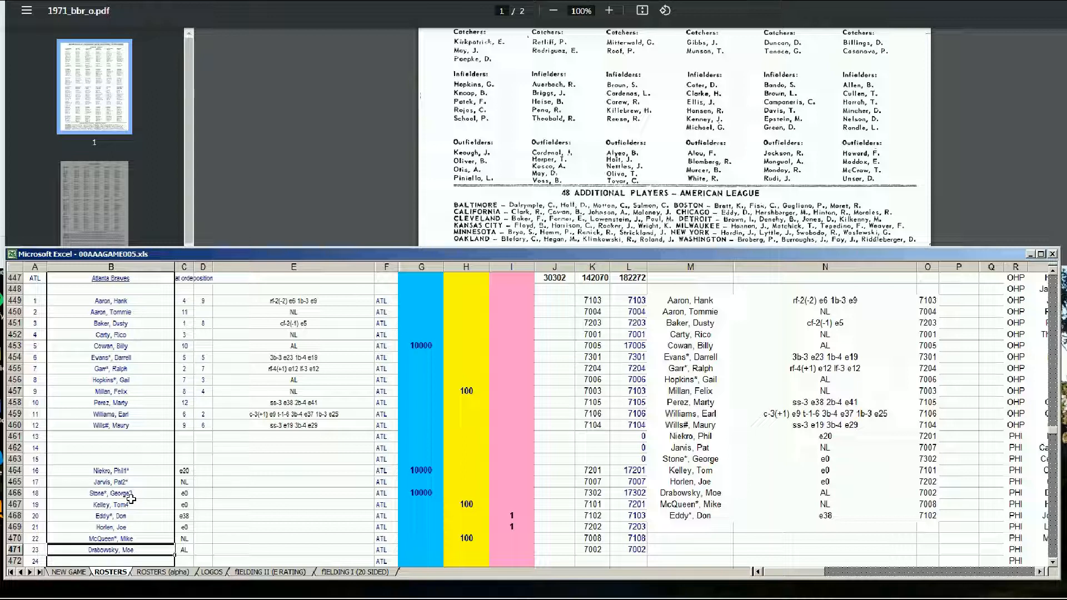
left_click(134, 414)
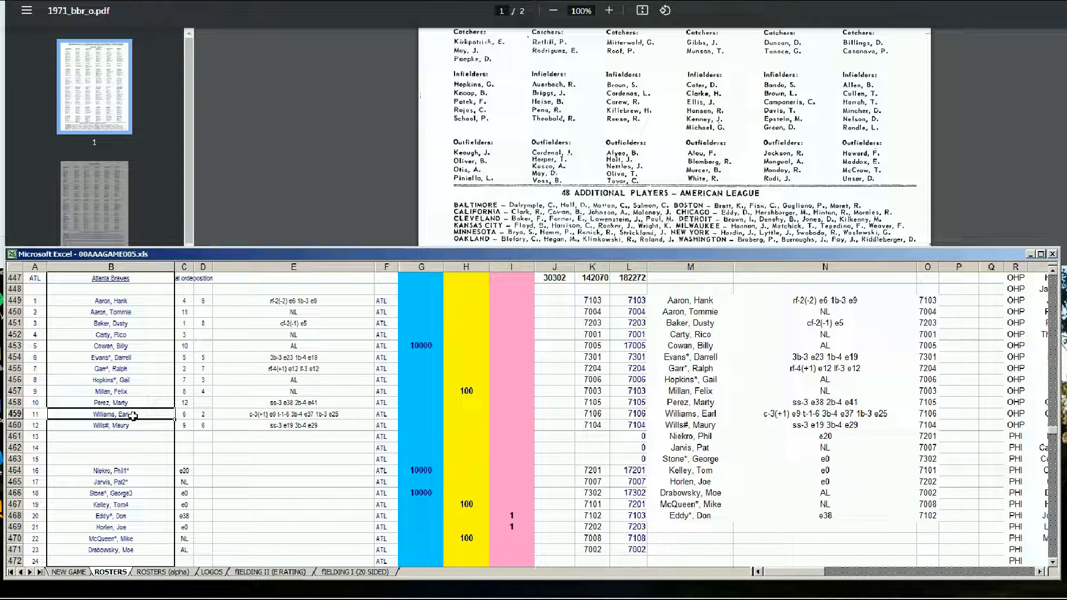
left_click(139, 337)
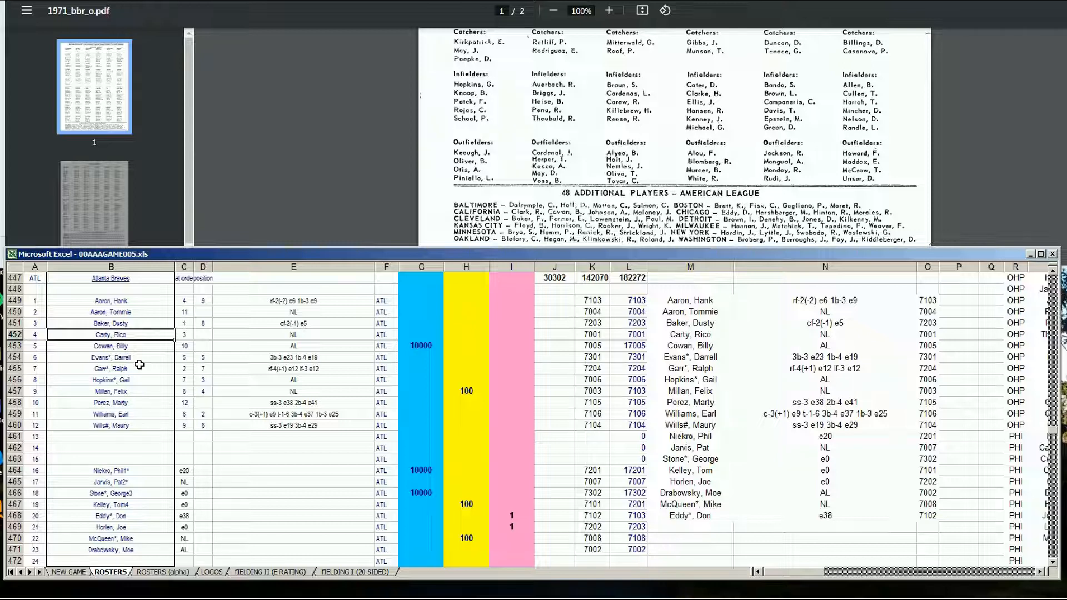
left_click(143, 416)
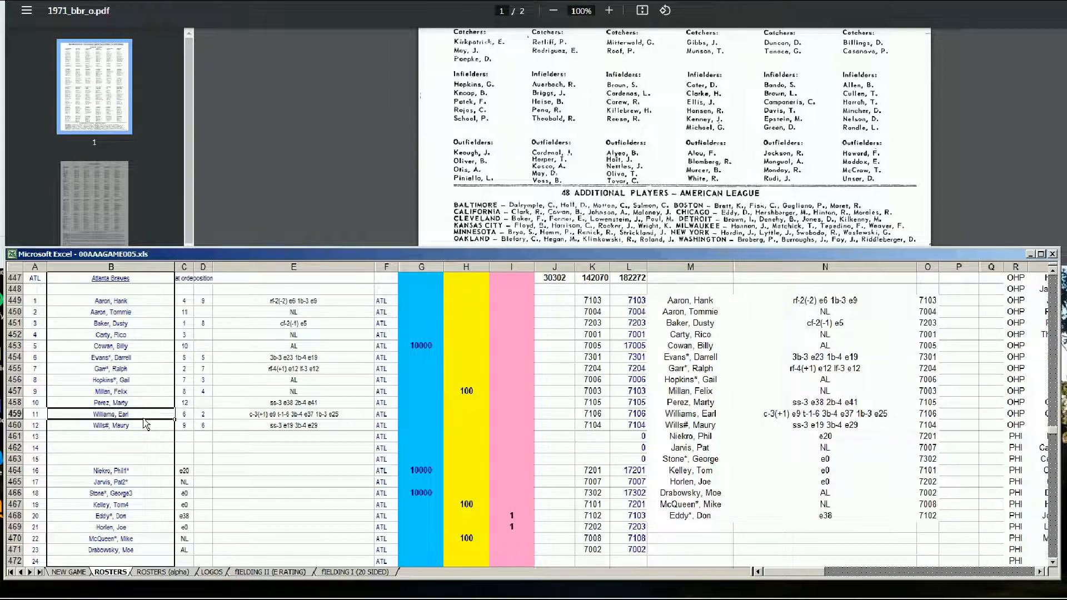
left_click(131, 336)
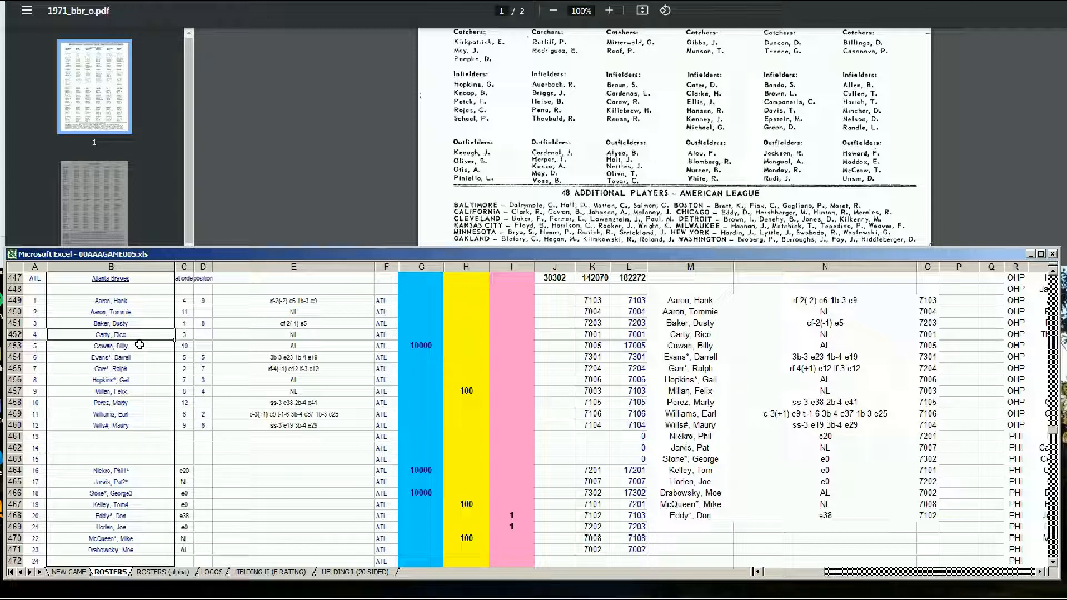
Go back through the team rosters to the Baltimore Orioles and examine Curt Motton's row.
key("Page_Up")
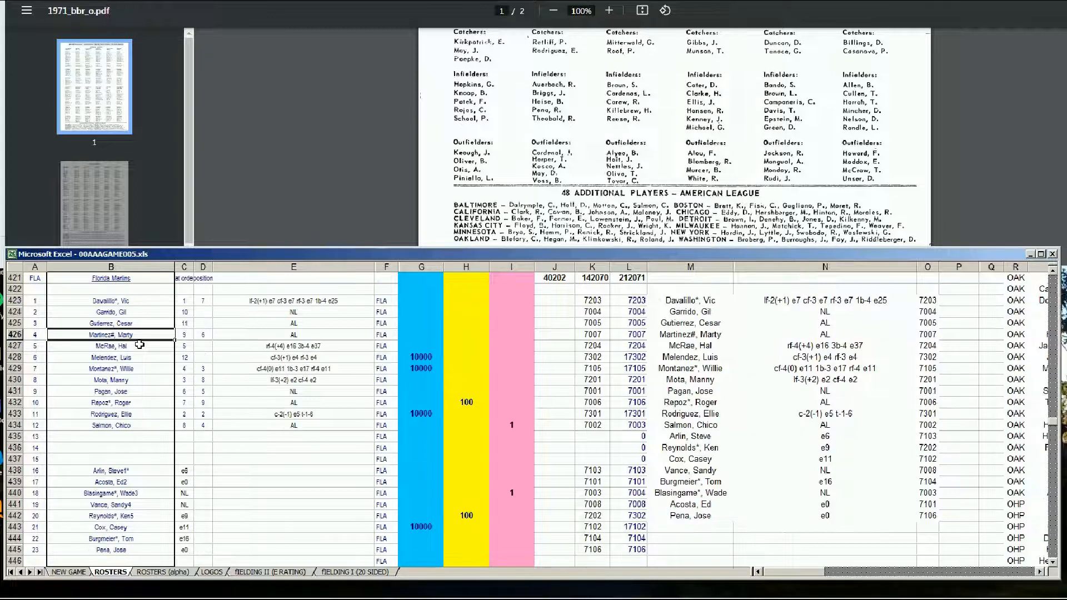
key("Page_Up")
key("Page_Up")
key("Page_Up")
key("Page_Up")
key("Page_Up")
key("Page_Up")
key("Page_Up")
key("Page_Up")
key("Page_Up")
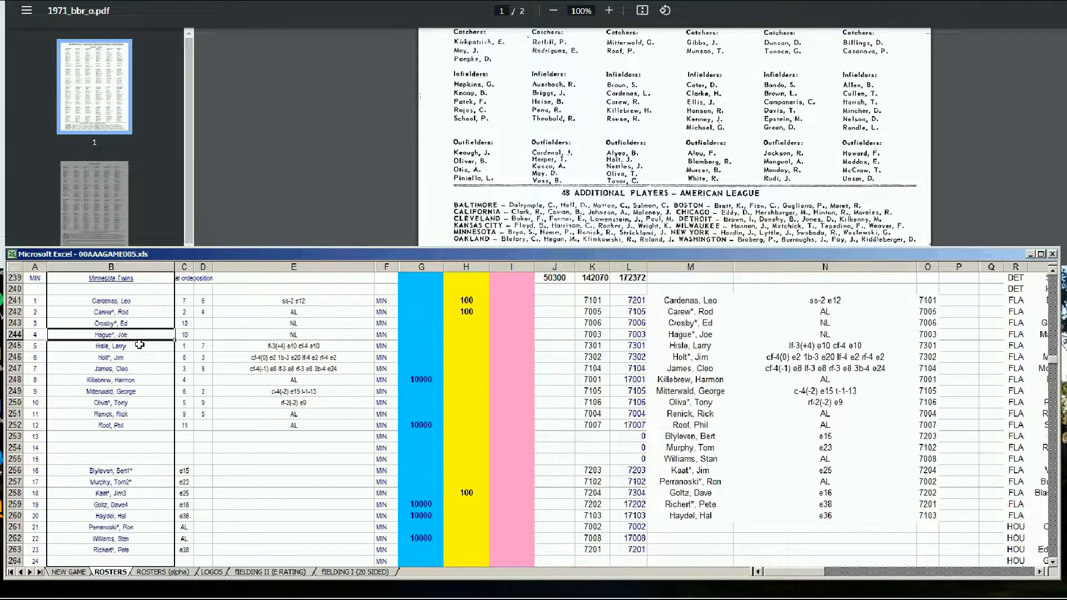
key("Page_Up")
key("Page_Up")
key("Page_Up")
key("Page_Up")
key("Page_Up")
key("Page_Up")
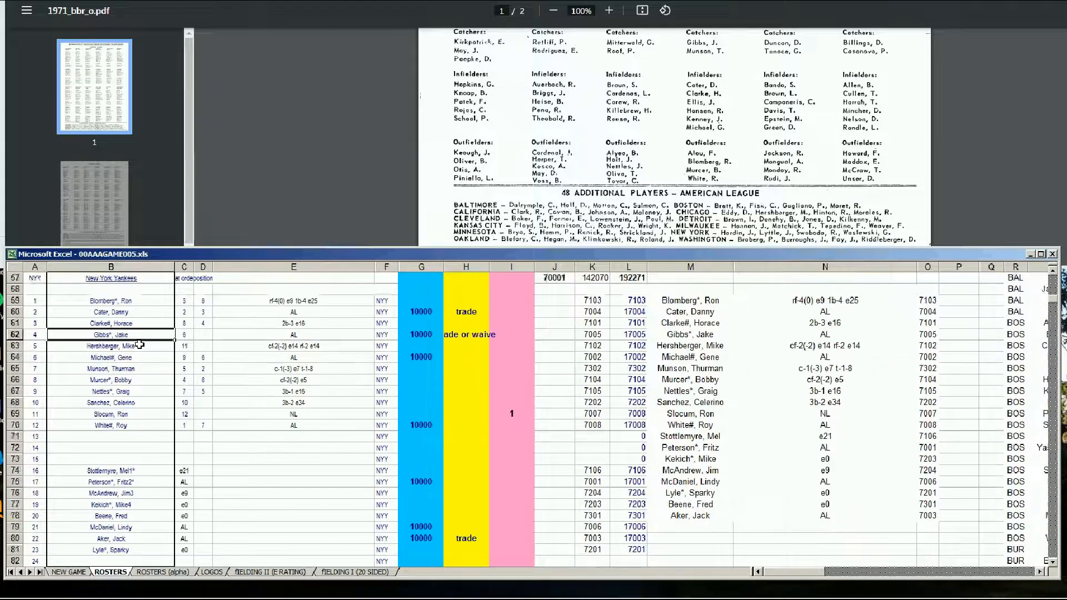
key("Page_Up")
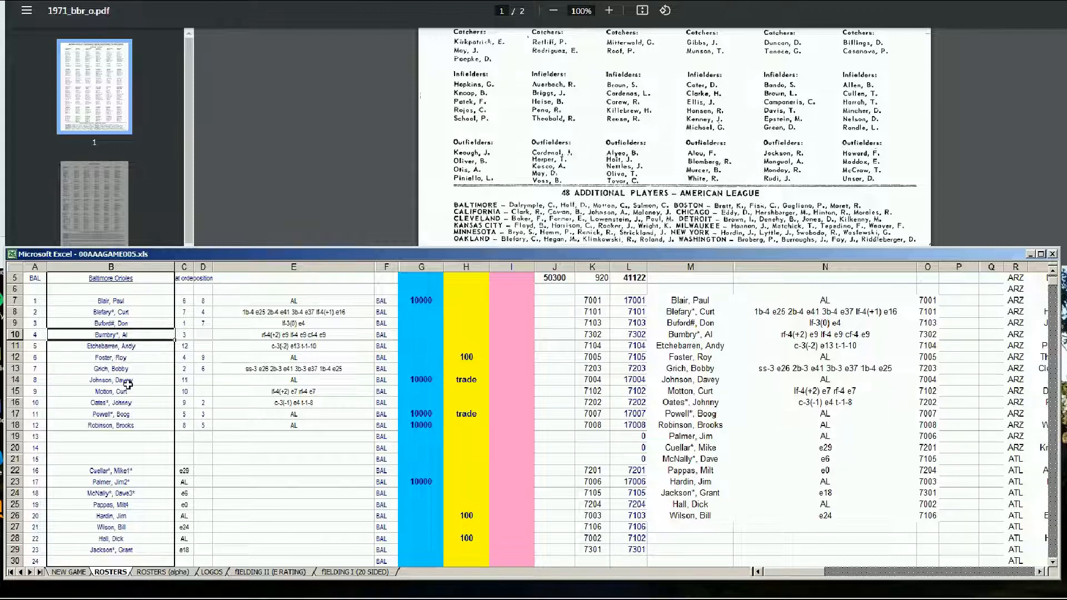
left_click(129, 393)
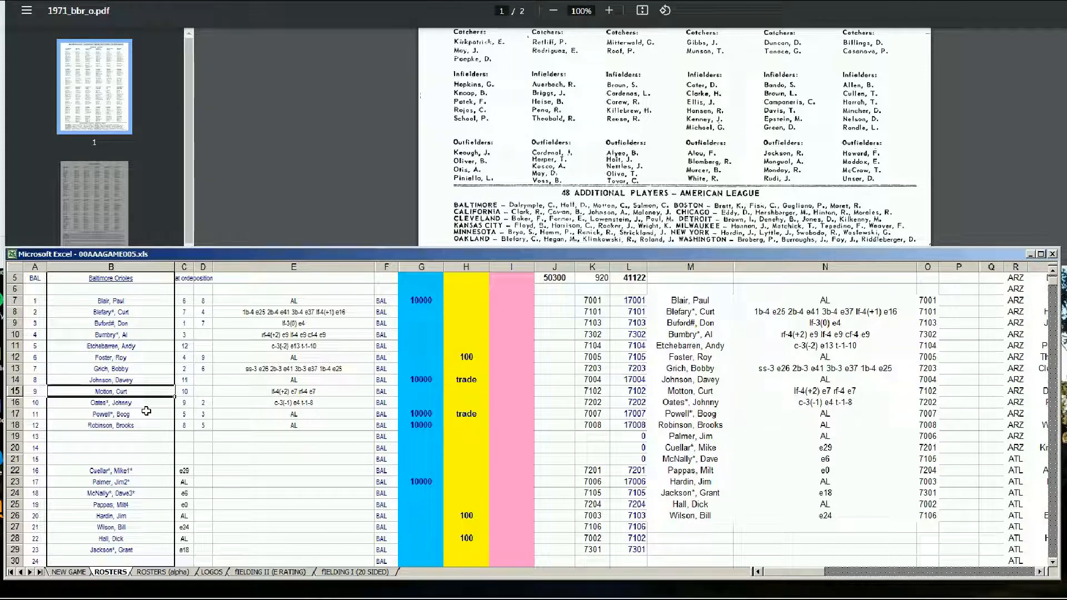
Switch to Baseball Reference, search for "davey" and open Davey Johnson's player page.
key("alt+Tab")
scroll(717, 103, "up", 15)
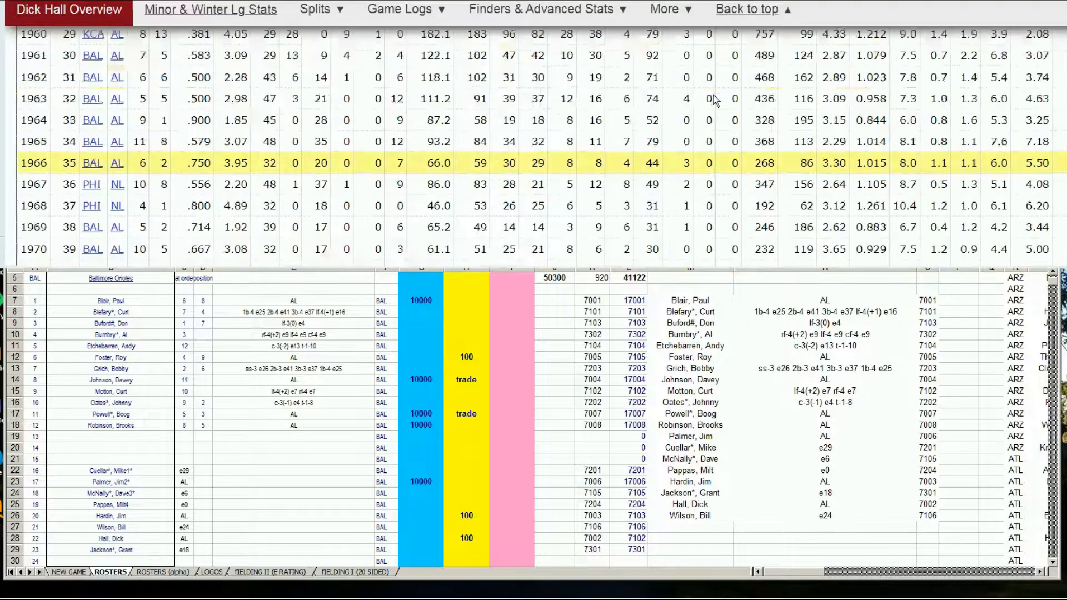
left_click(609, 52)
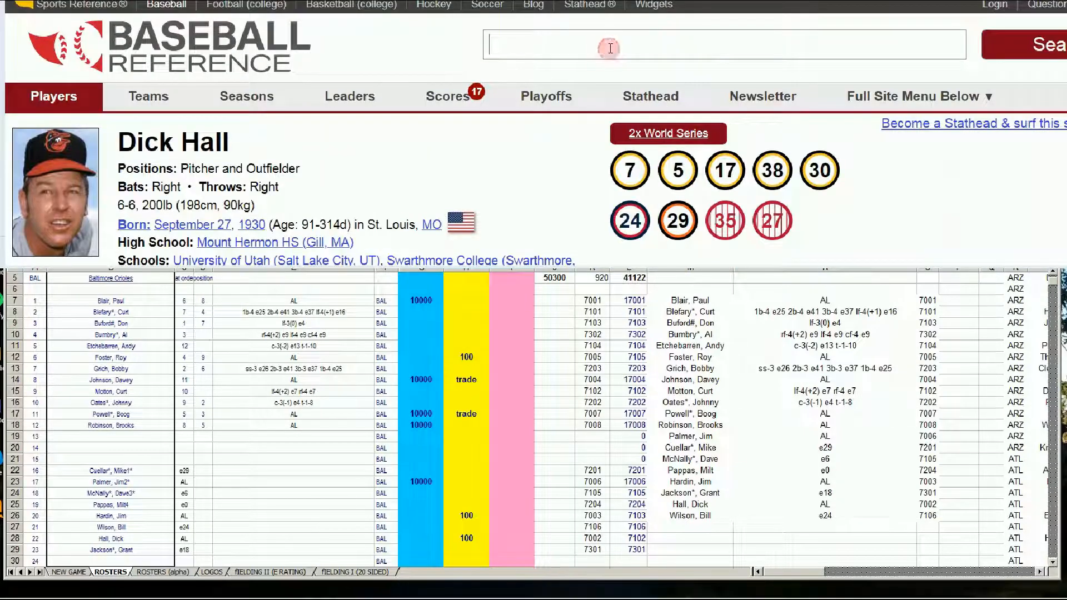
type("davey")
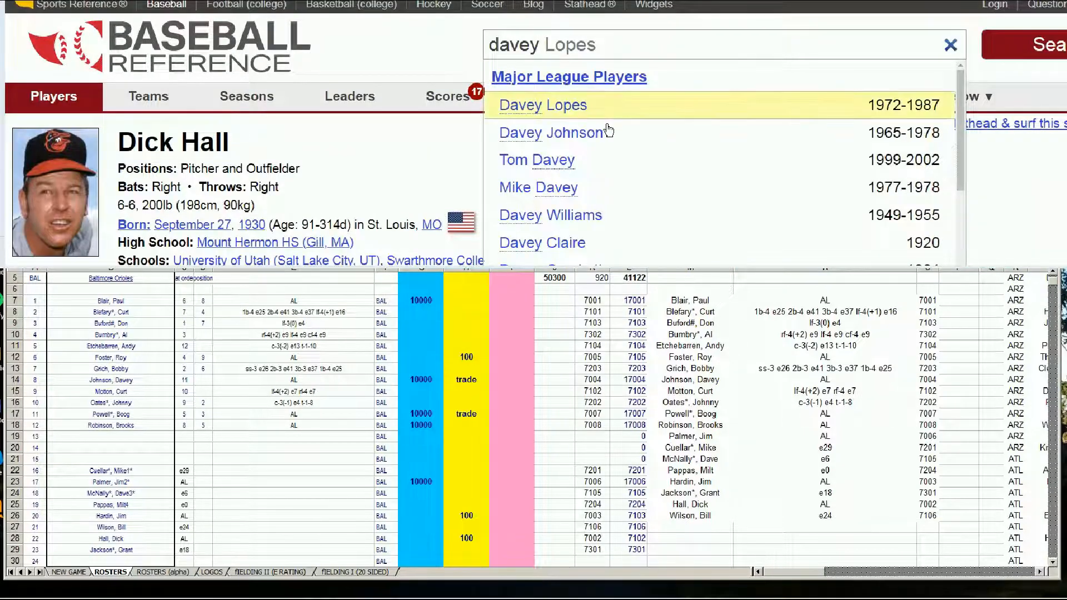
left_click(590, 134)
Find the Transactions section on Davey Johnson's page and read the November 30, 1972 trade.
scroll(700, 143, "down", 20)
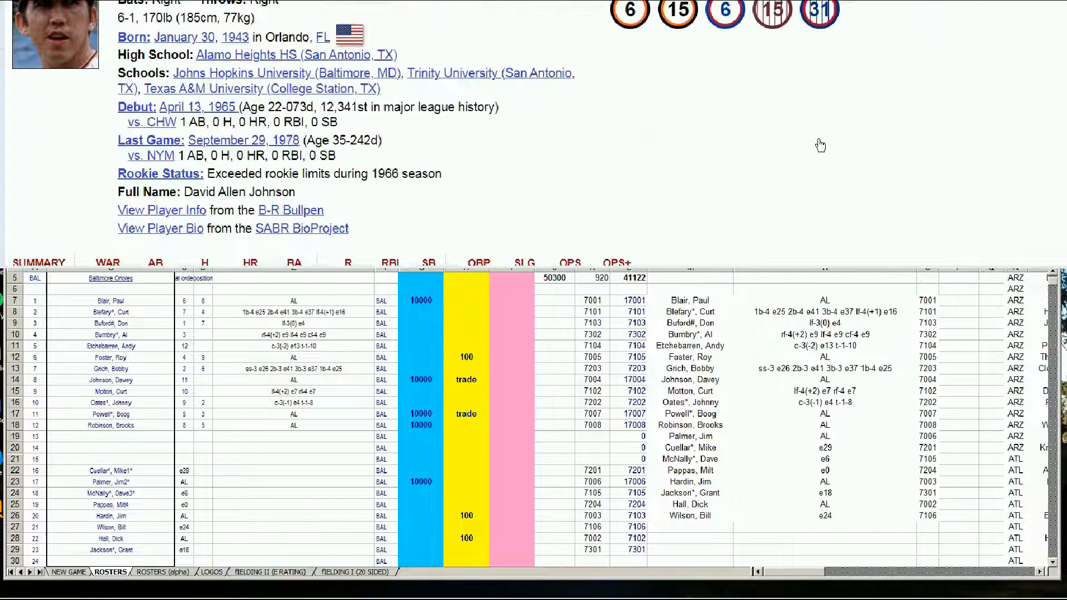
scroll(867, 149, "down", 15)
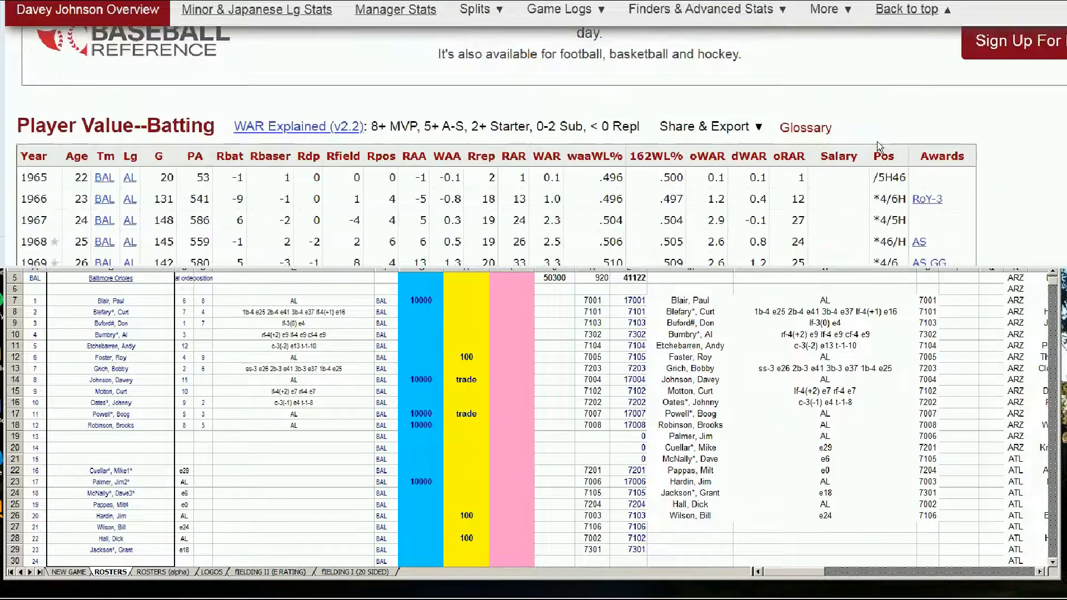
scroll(880, 153, "down", 10)
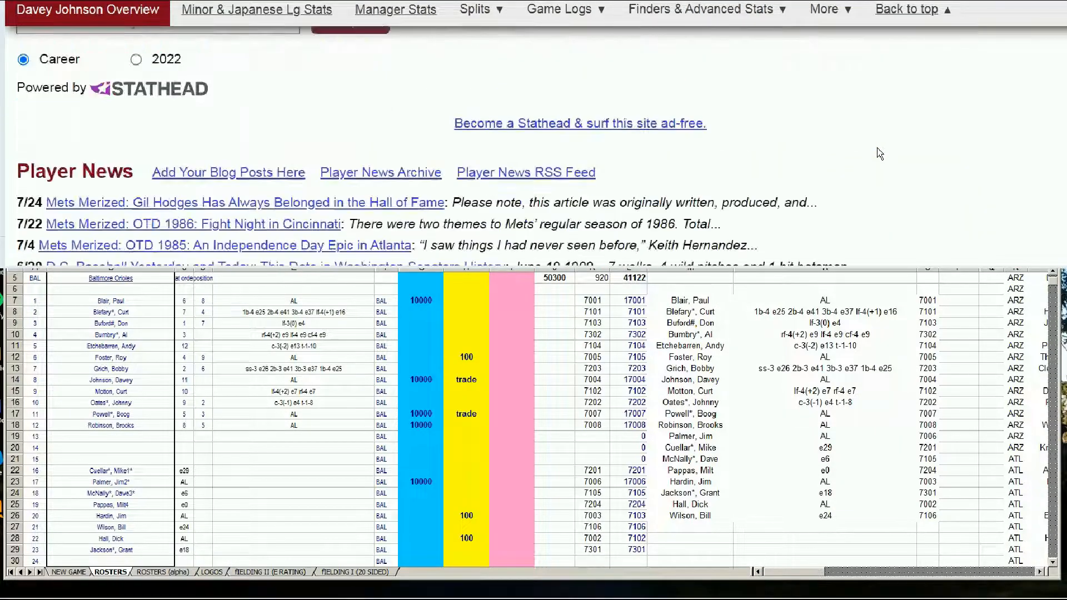
scroll(879, 154, "down", 15)
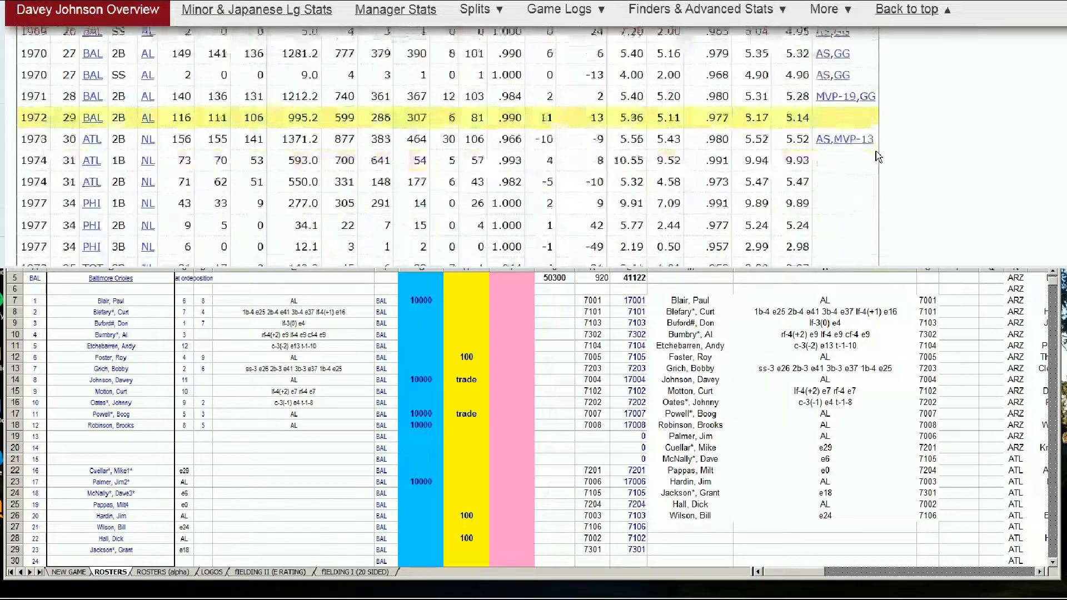
scroll(878, 157, "down", 15)
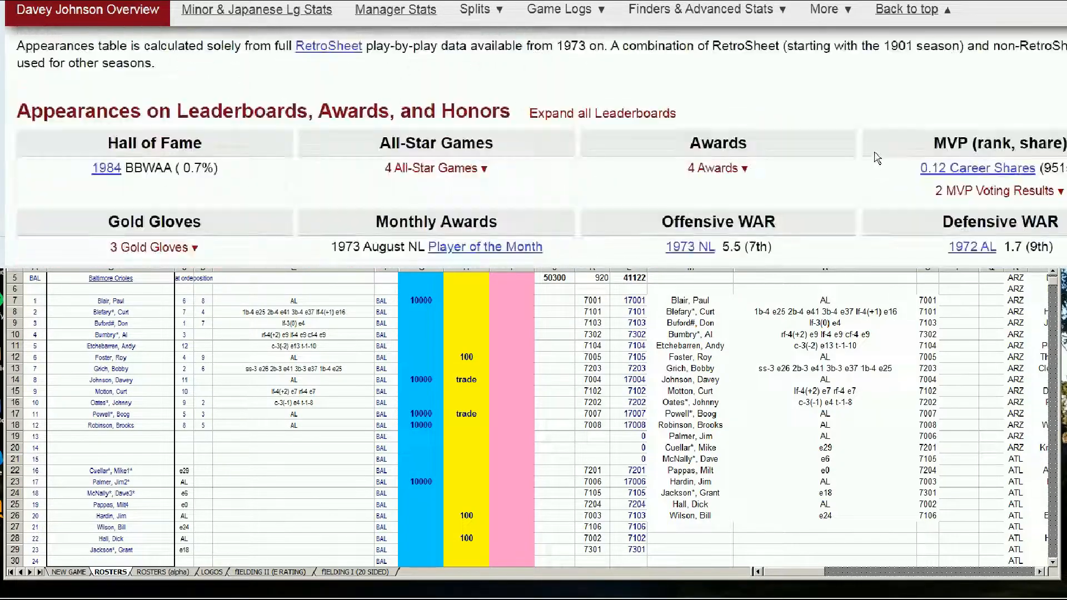
scroll(876, 159, "down", 15)
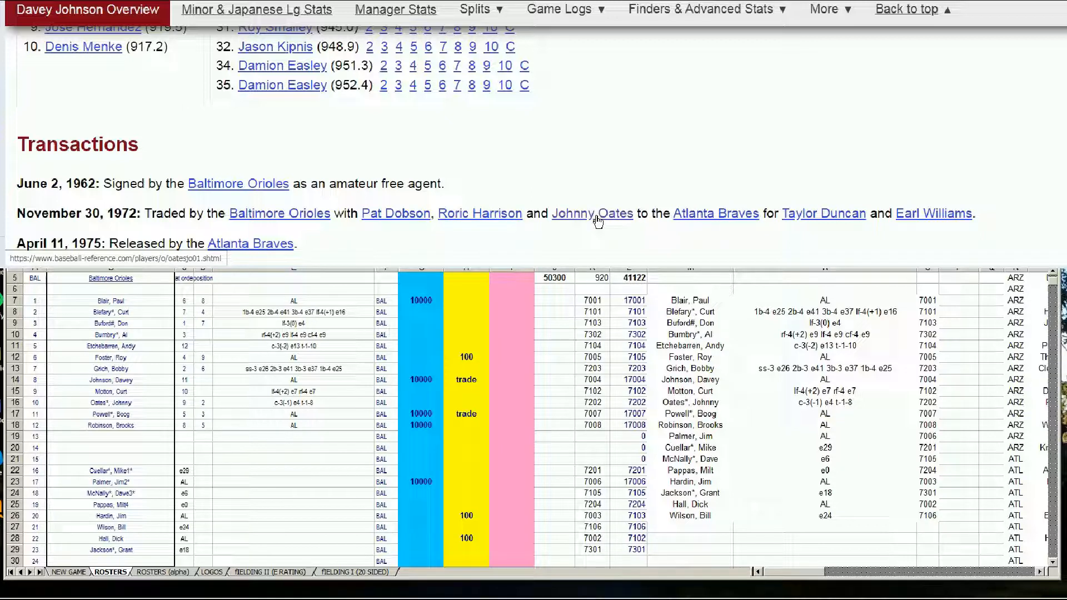
Switch to the Excel ROSTERS sheet and go through the team rosters to the Atlanta Braves.
left_click(343, 380)
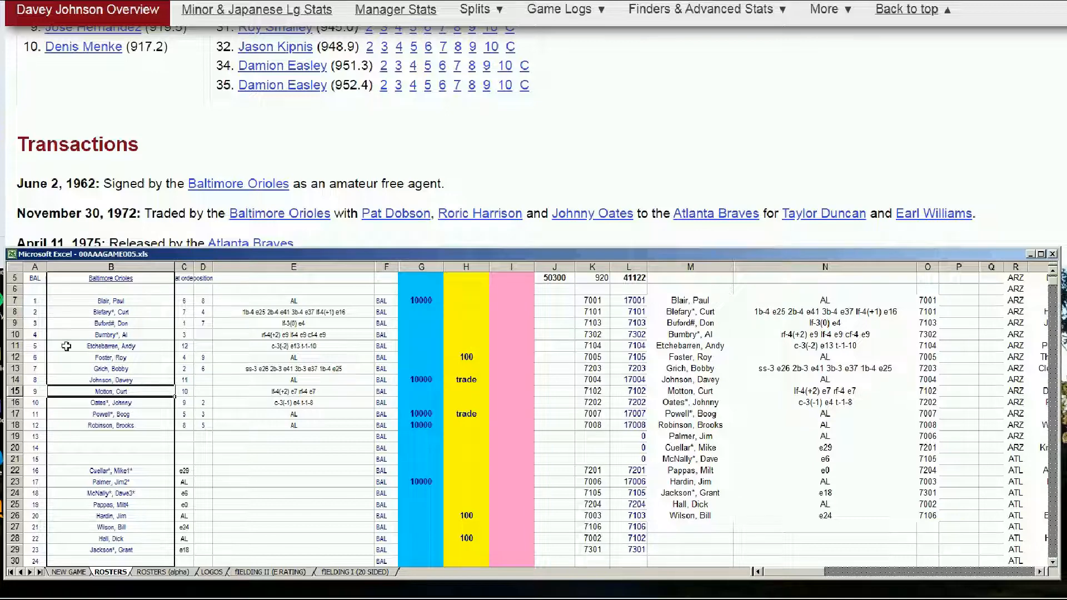
left_click(337, 403)
key("Page_Down")
key("Page_Down")
key("Page_Down")
key("Page_Down")
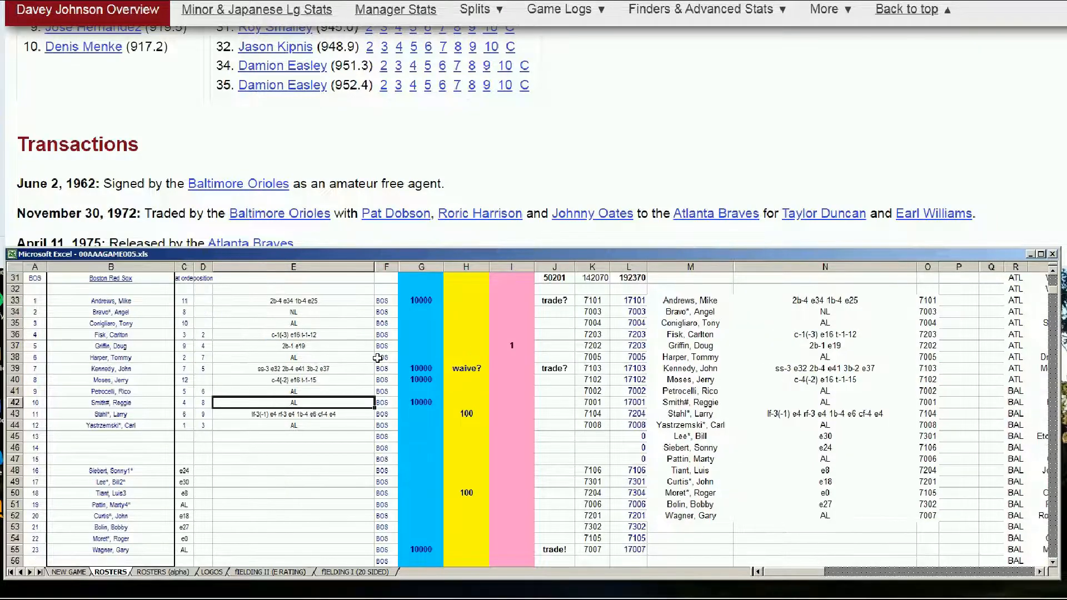
key("Page_Down")
key("Page_Down")
key("Page_Down")
key("Page_Down")
key("Page_Down")
key("Page_Down")
key("Page_Down")
key("Page_Down")
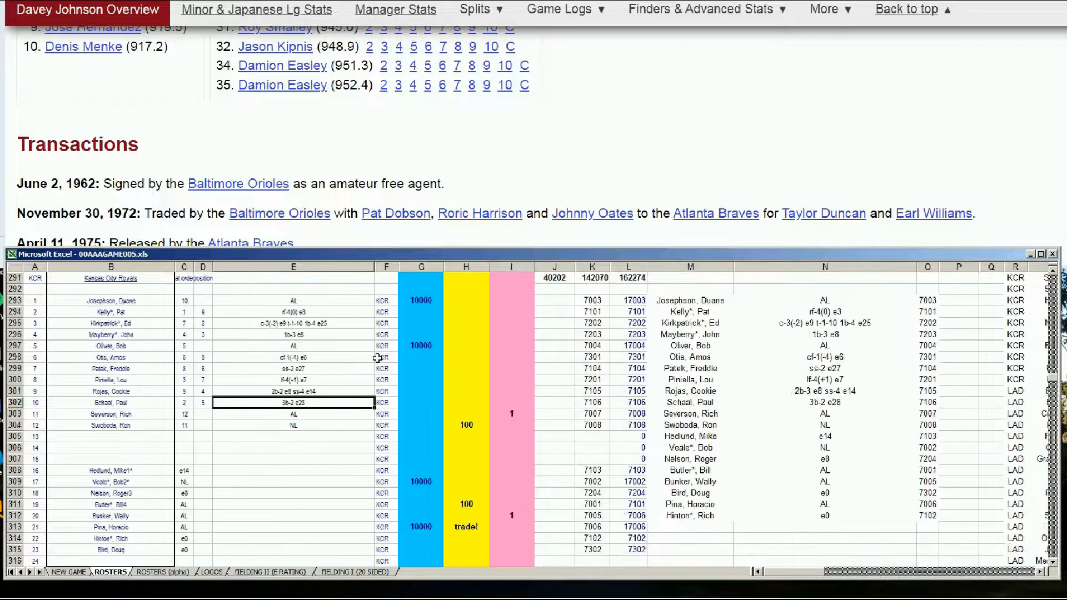
key("Page_Down")
key("Page_Down")
key("Page_Down")
key("Page_Down")
key("Page_Down")
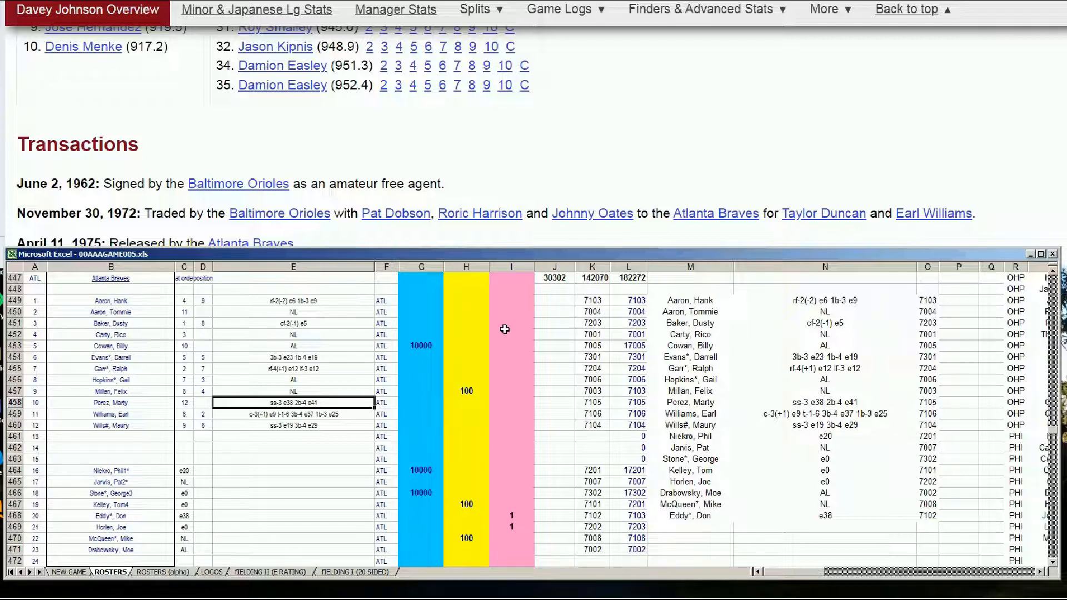
Check the column K player codes of Ralph Garr, Phil Niekro and Joe Horlen in the Braves roster.
left_click(593, 368)
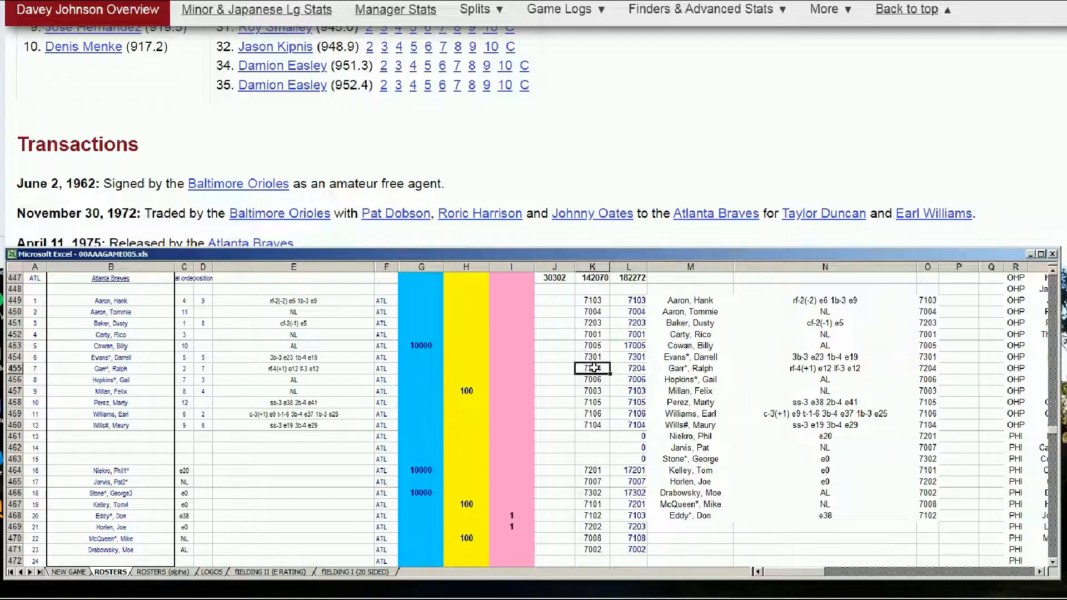
left_click(596, 471)
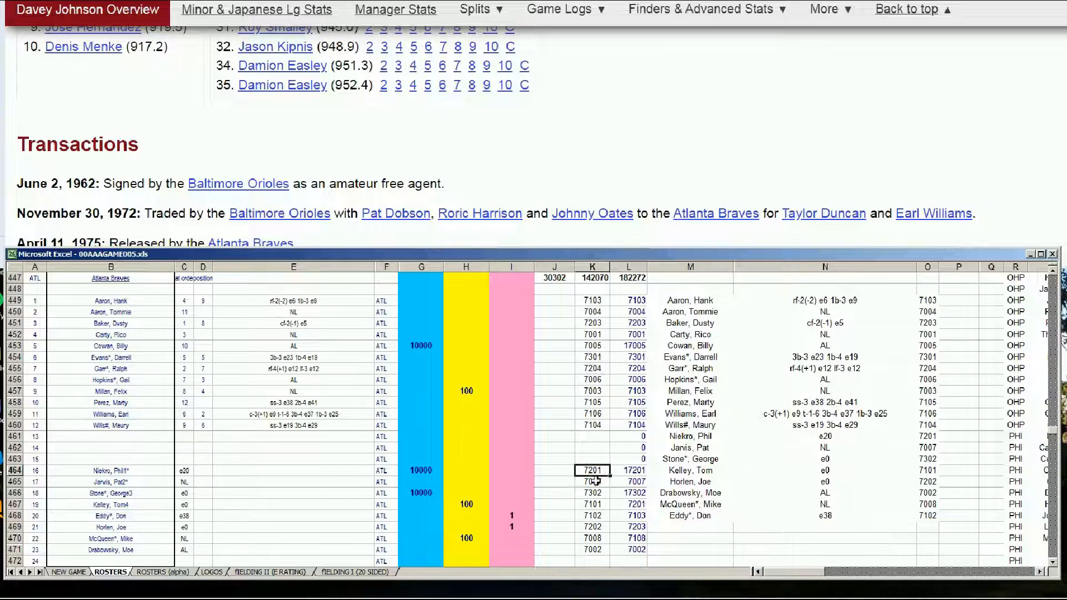
left_click(593, 528)
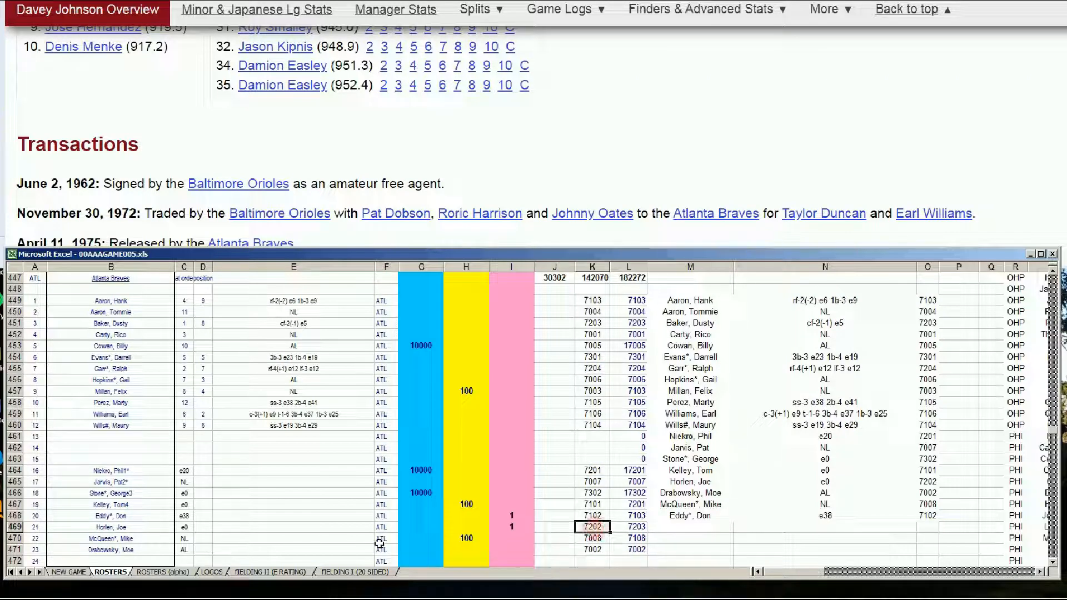
left_click(166, 525)
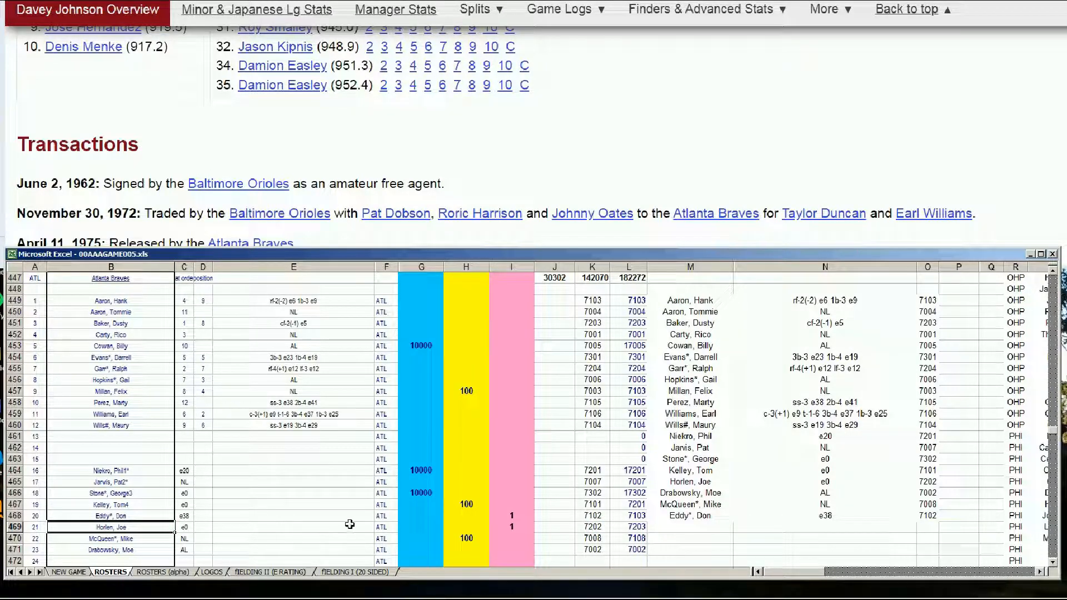
Enter the marker 1 in column I for Moe Drabowsky and clear Joe Horlen's marker in the Braves roster.
left_click(512, 527)
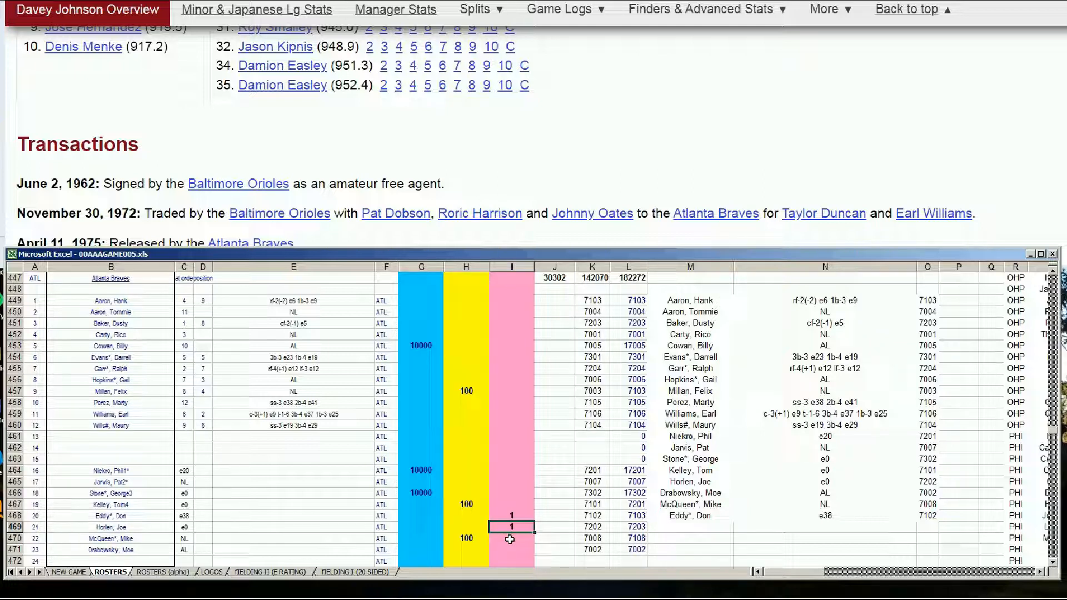
left_click(510, 548)
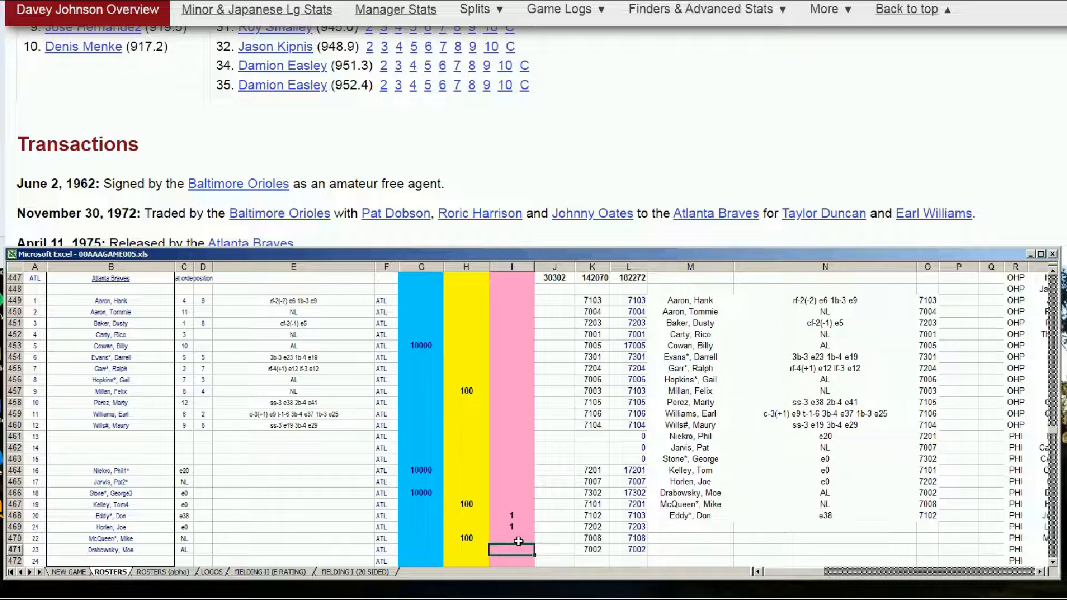
type("1")
key("Up")
key("Up")
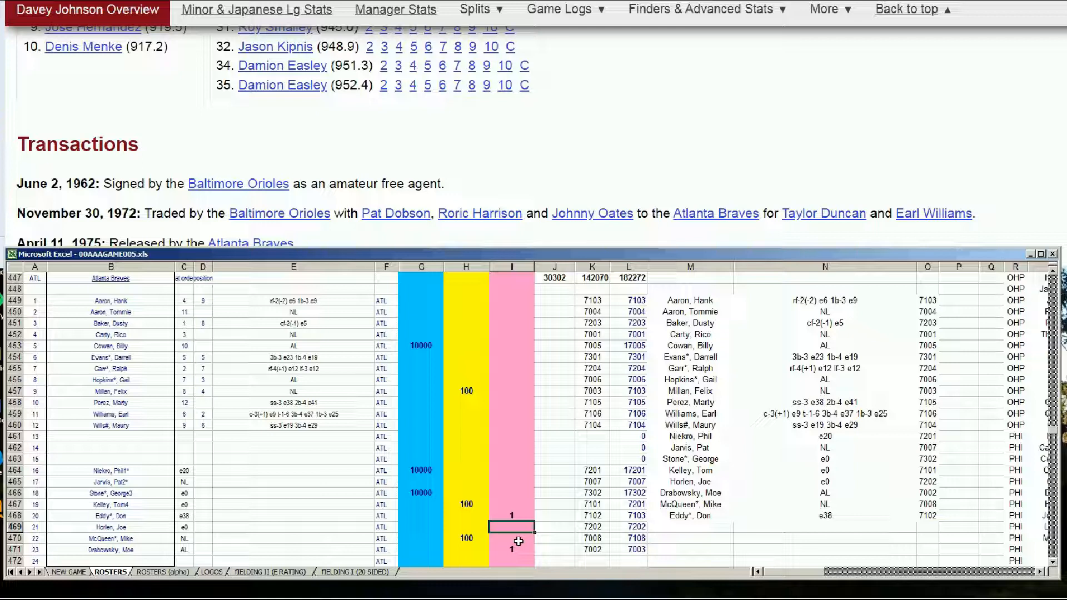
key("Up")
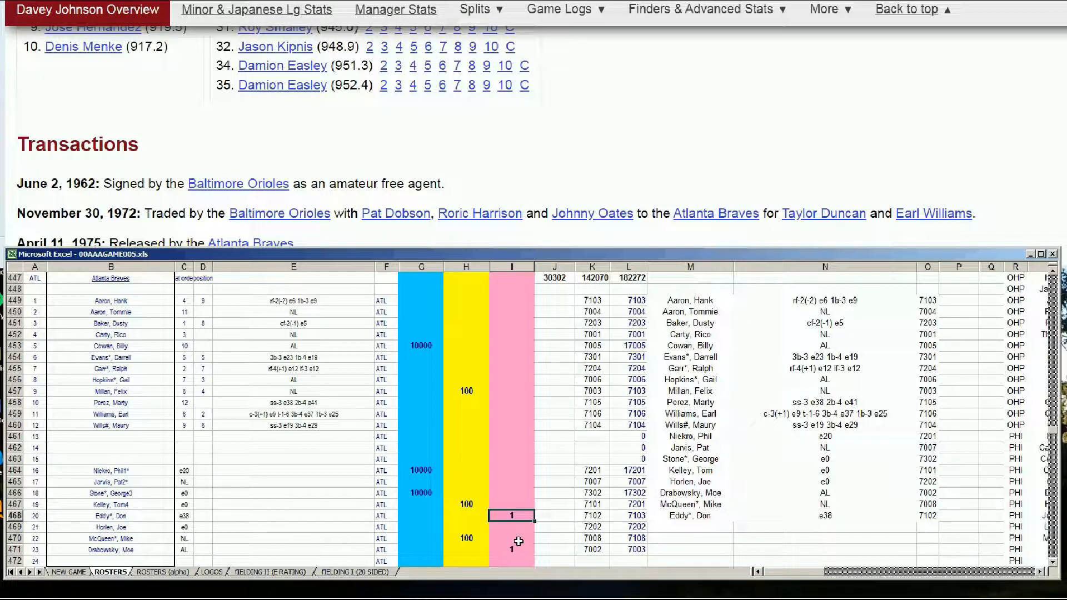
key("Down")
key("Down")
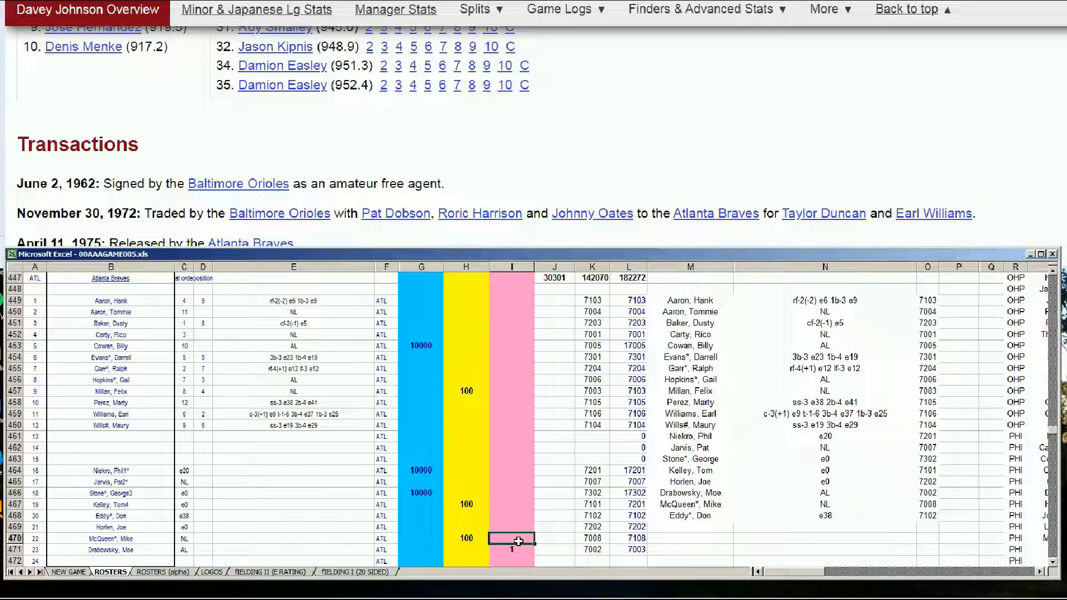
key("Up")
key("Up")
key("Up")
key("Up")
key("Up")
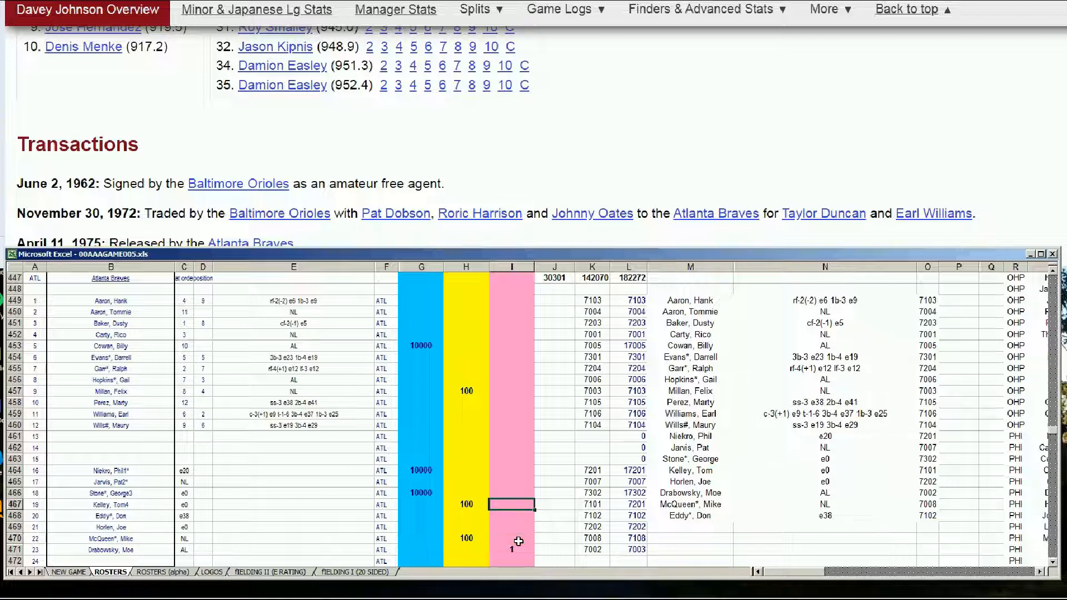
key("Up")
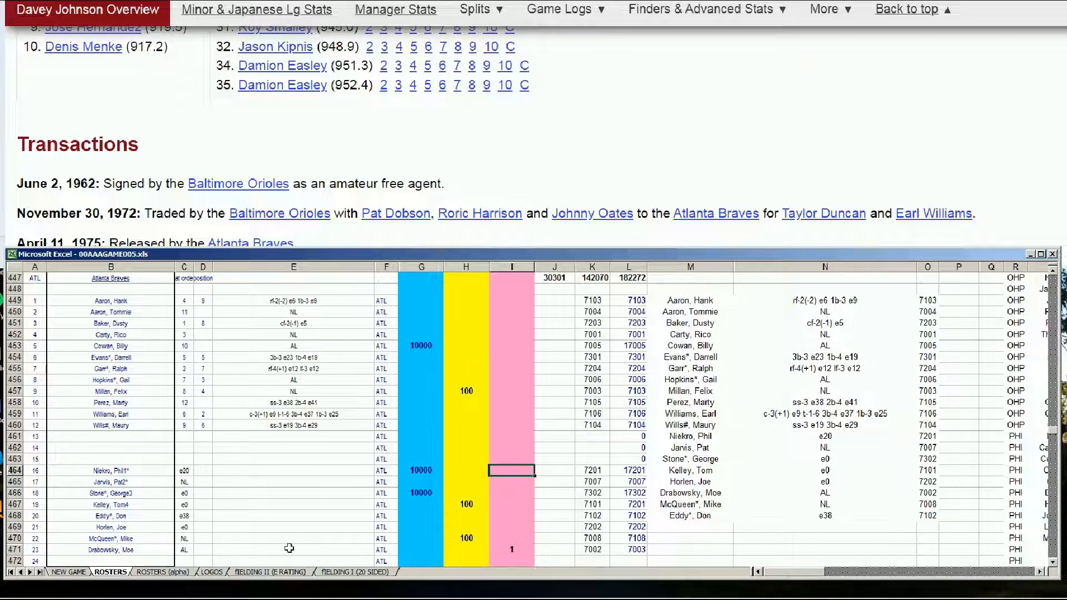
Review Joe Horlen's roster entry and the column E fielding ratings of Ralph Garr and Marty Perez in the Braves roster.
left_click(155, 531)
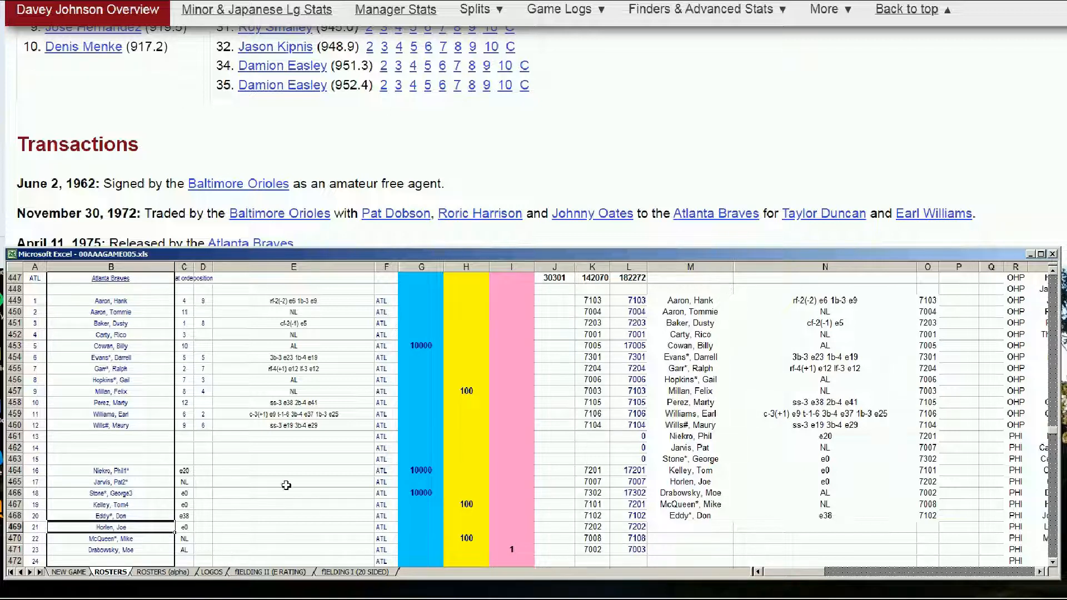
left_click(303, 449)
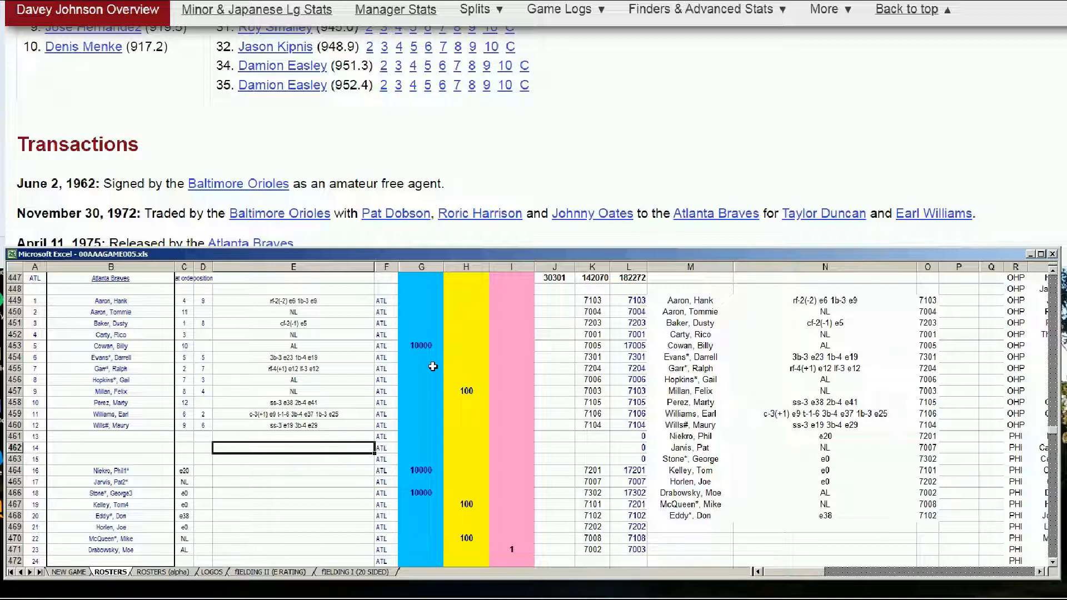
left_click(345, 368)
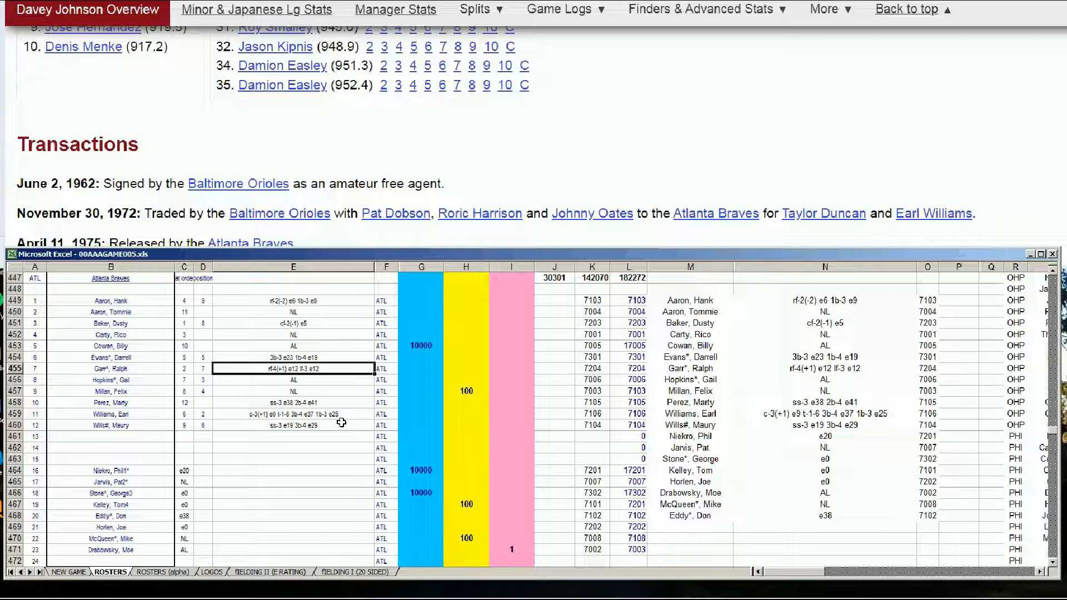
left_click(319, 403)
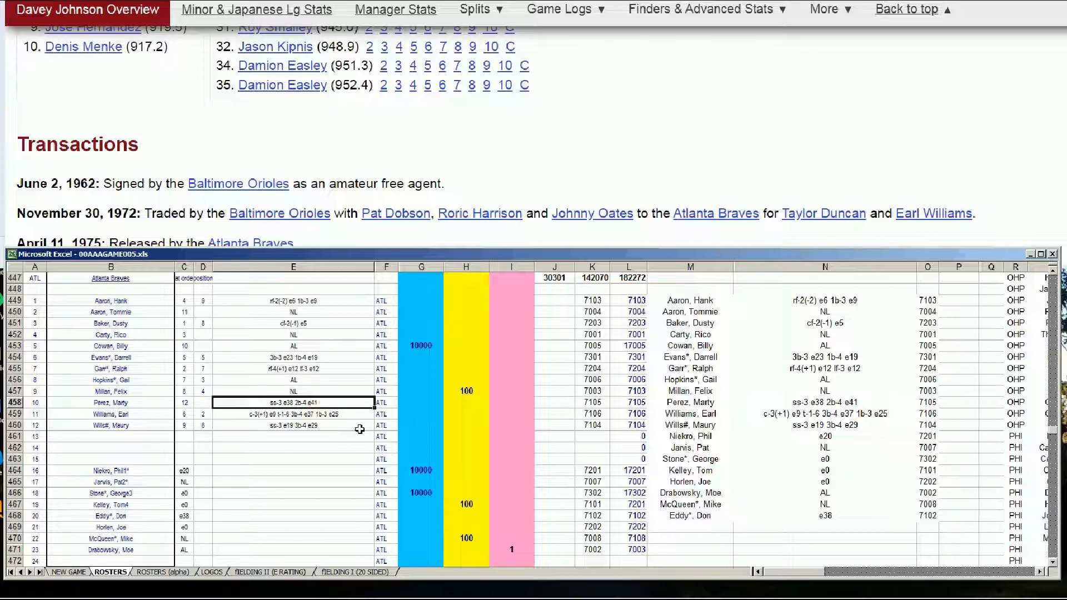